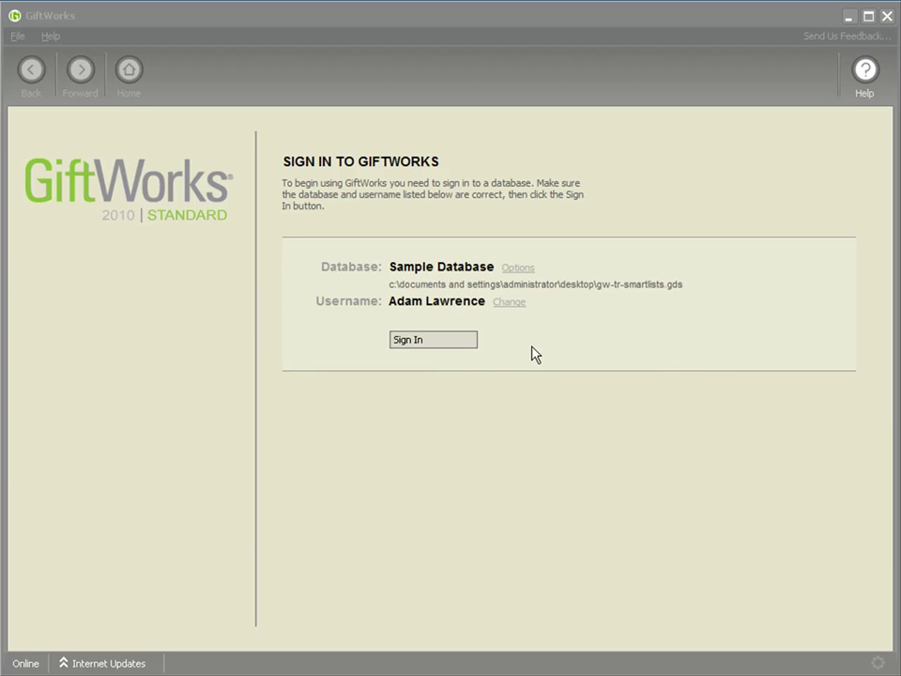
Sign in to the Sample Database and start a new Donors SmartList.
{"action": "left_click", "coordinate": [436, 342]}
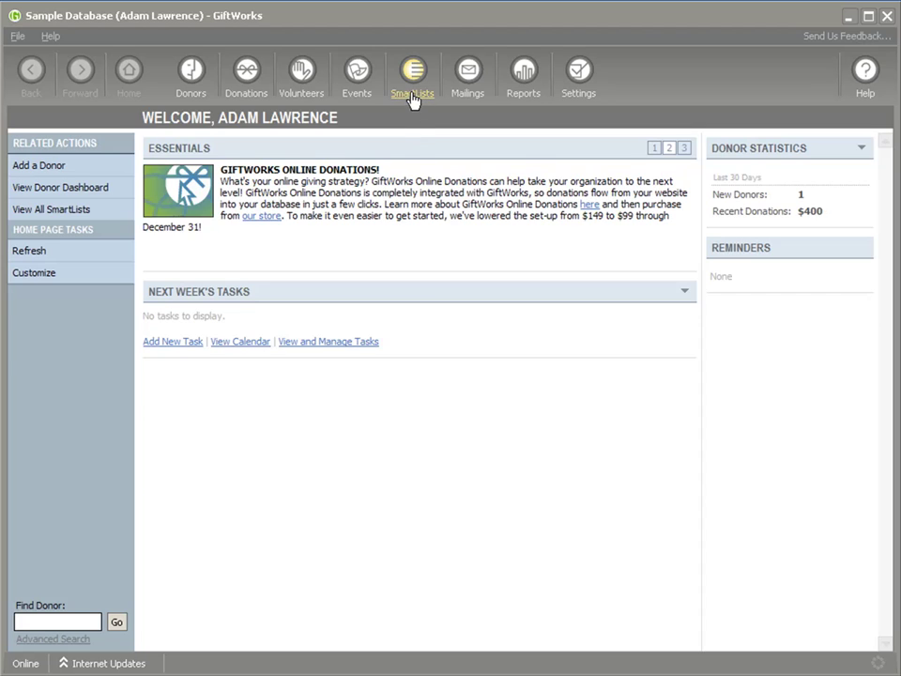
{"action": "left_click", "coordinate": [413, 92]}
{"action": "left_click", "coordinate": [247, 245]}
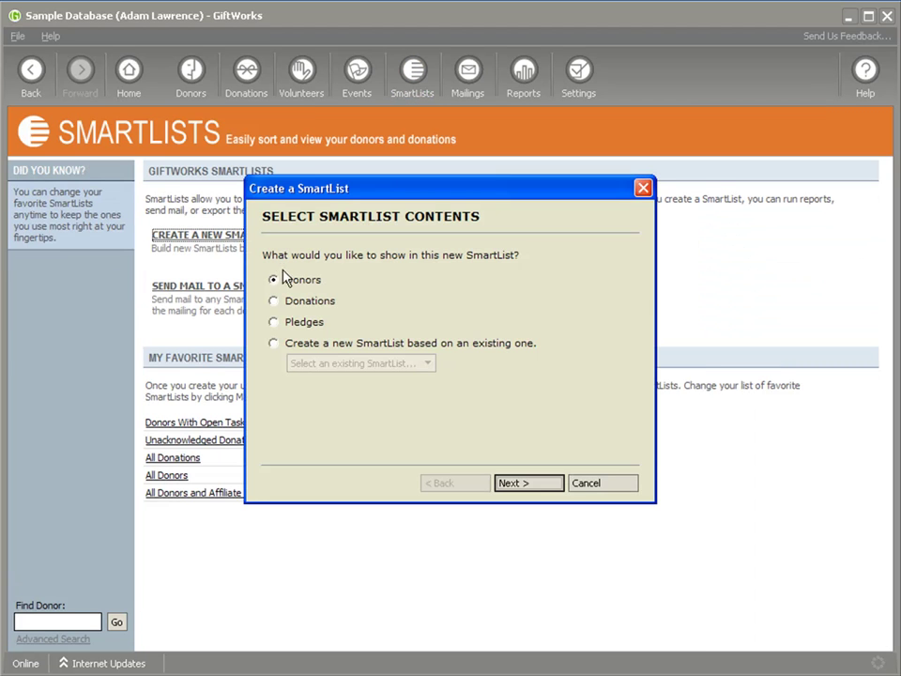
{"action": "left_click", "coordinate": [517, 487]}
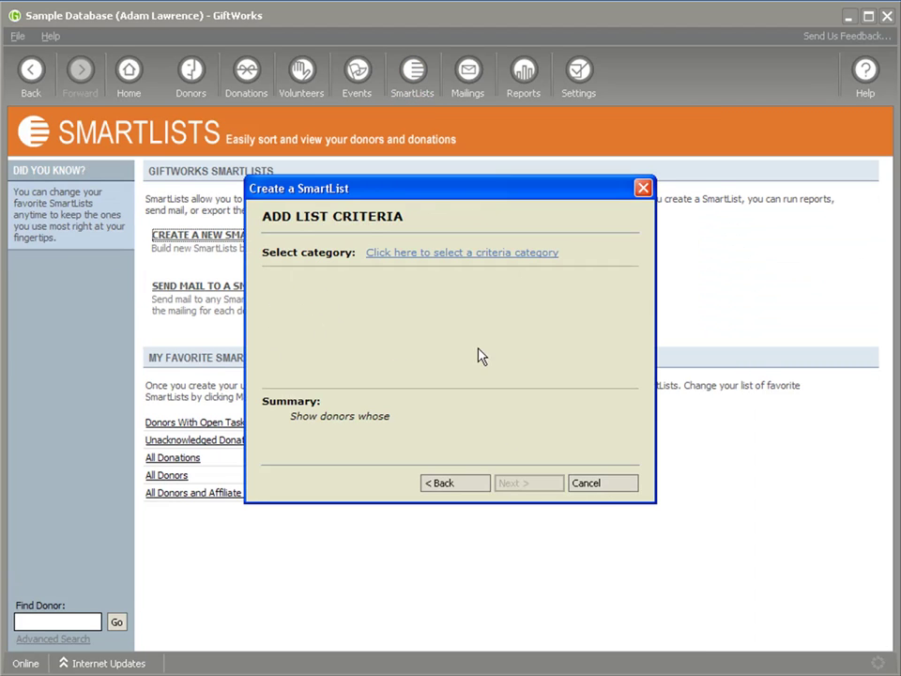
Filter donors by Contact Info > State = CA, returning 71 donors.
{"action": "left_click", "coordinate": [480, 253]}
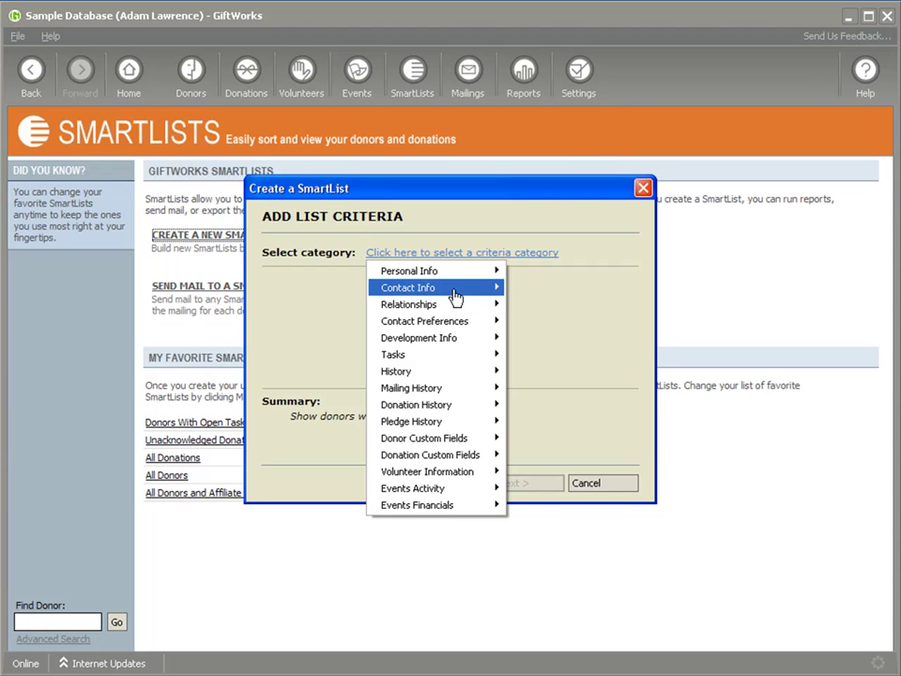
{"action": "mouse_move", "coordinate": [454, 289]}
{"action": "left_click", "coordinate": [552, 372]}
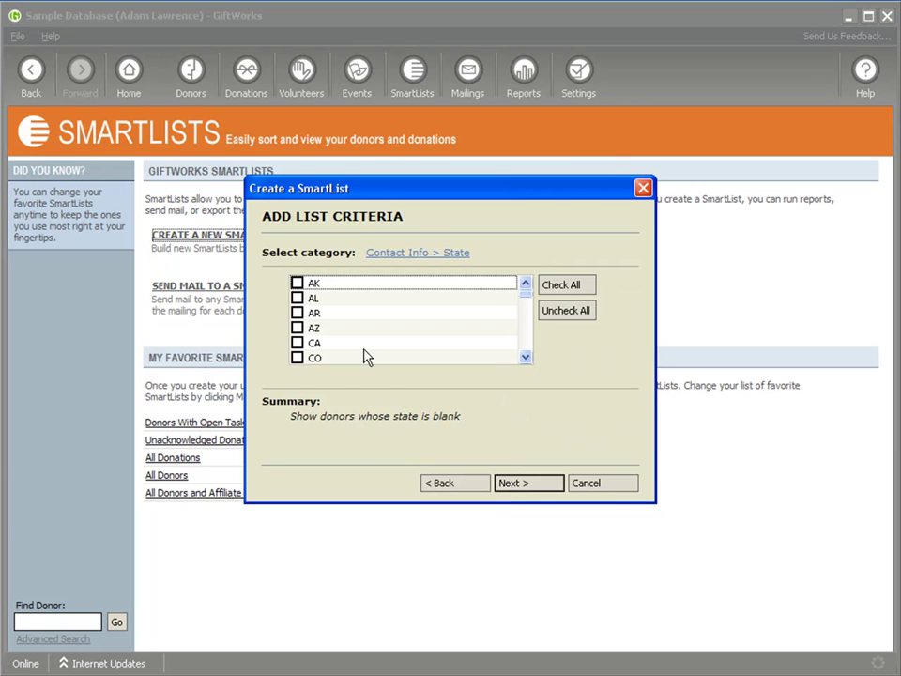
{"action": "left_click", "coordinate": [296, 343]}
{"action": "left_click", "coordinate": [517, 480]}
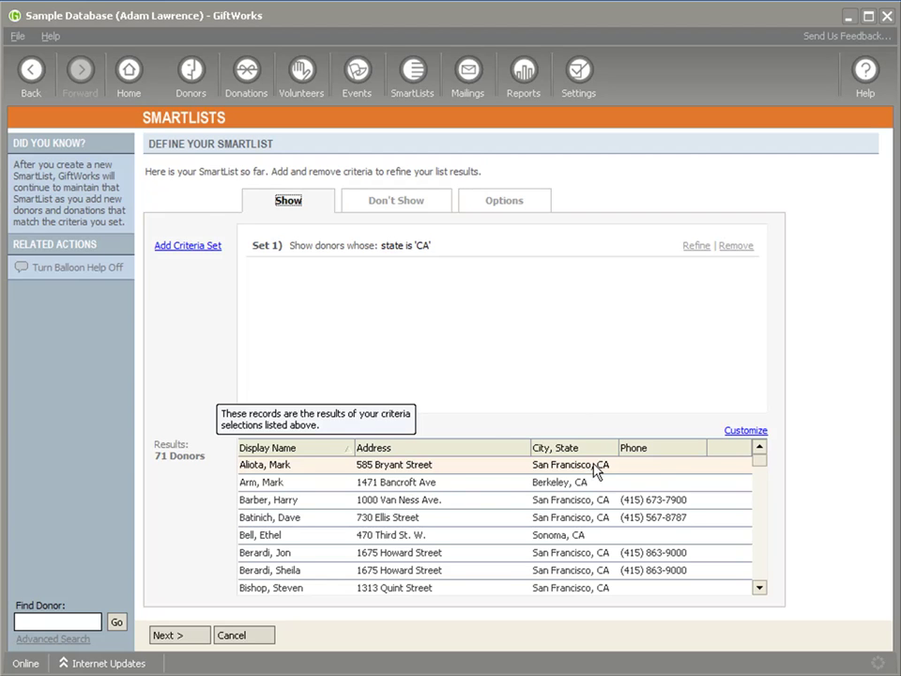
Add the Donor/Affiliate Donor column to the 71 CA donor results.
{"action": "left_click", "coordinate": [738, 431]}
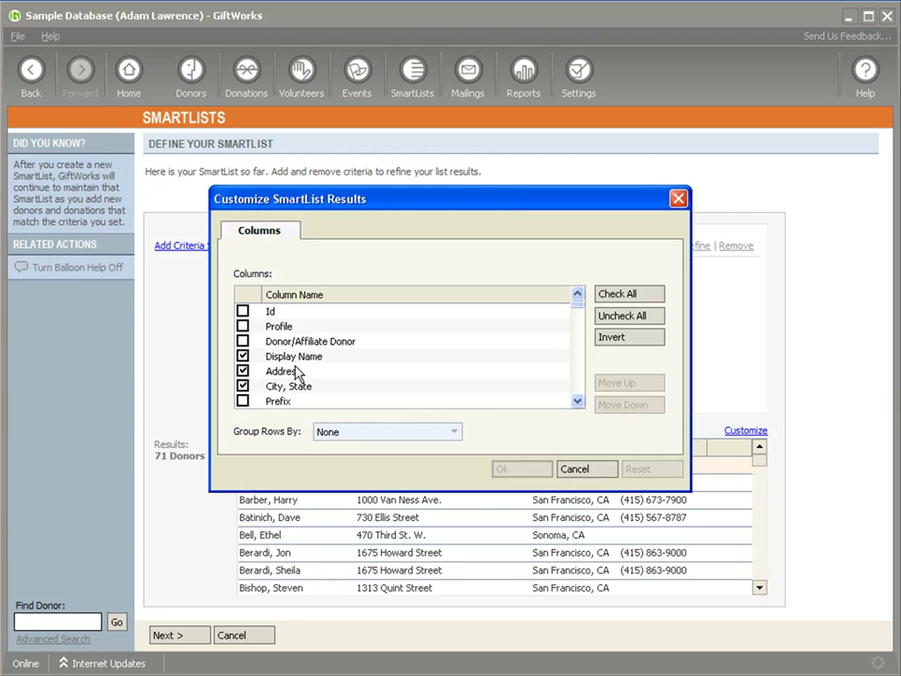
{"action": "left_click", "coordinate": [243, 340]}
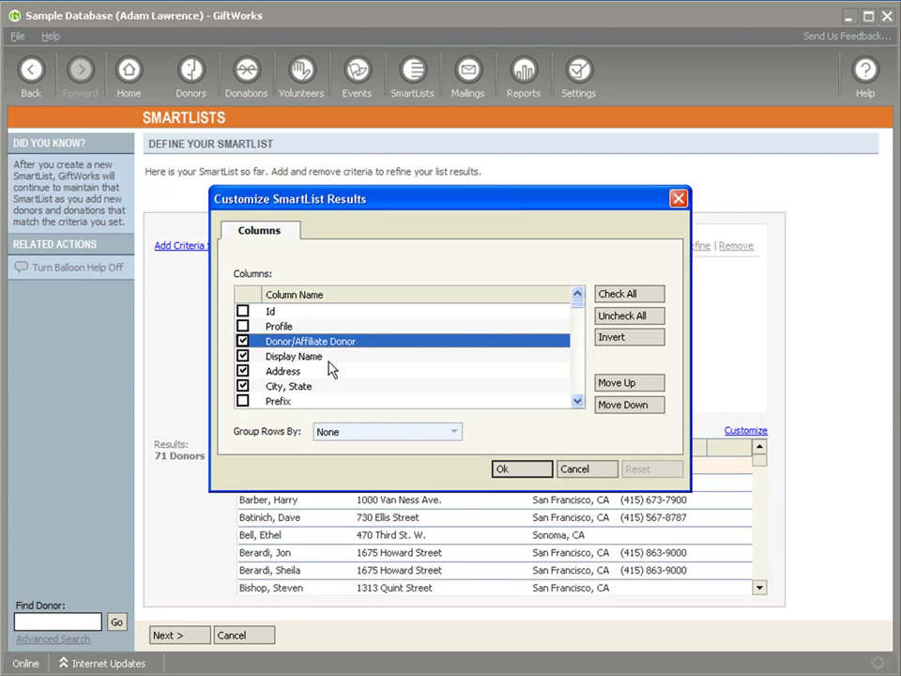
{"action": "left_click", "coordinate": [495, 469]}
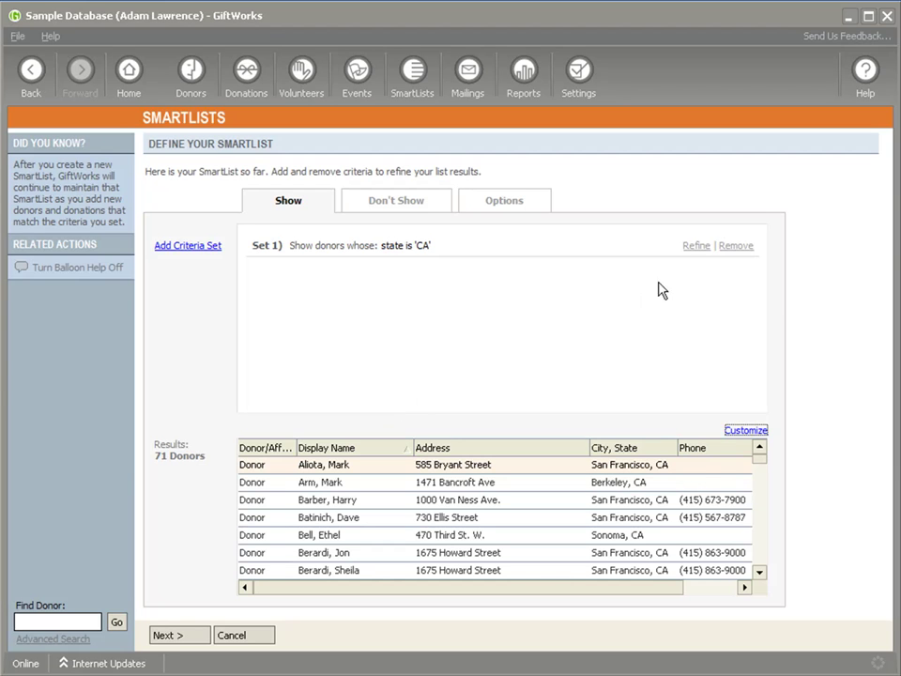
Append a Donors/Affiliate Donors criterion with both Donors and Affiliate Donors checked, raising results to 74.
{"action": "left_click", "coordinate": [695, 246]}
{"action": "left_click", "coordinate": [298, 297]}
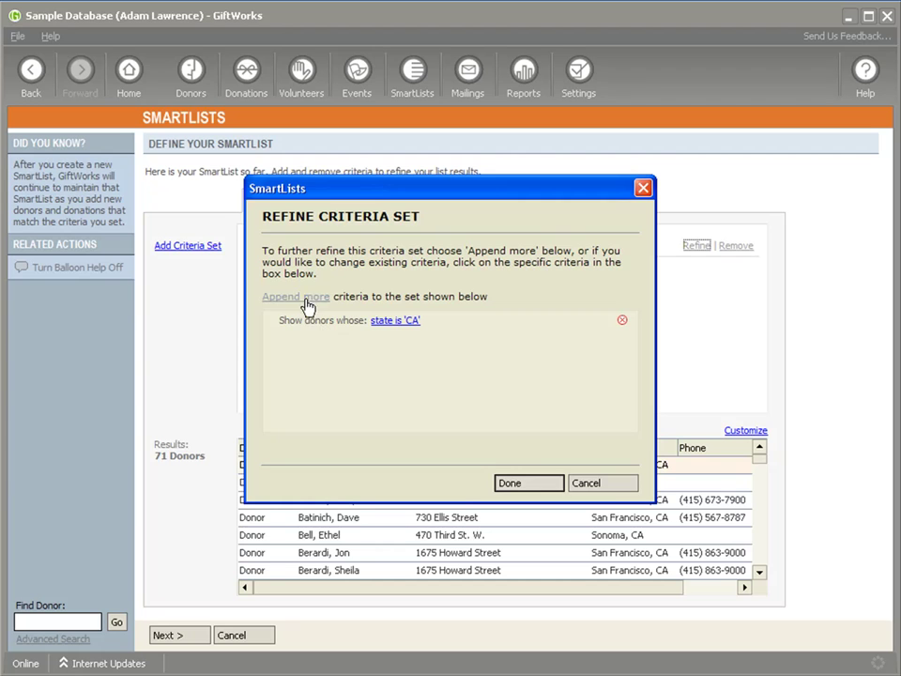
{"action": "left_click", "coordinate": [380, 254]}
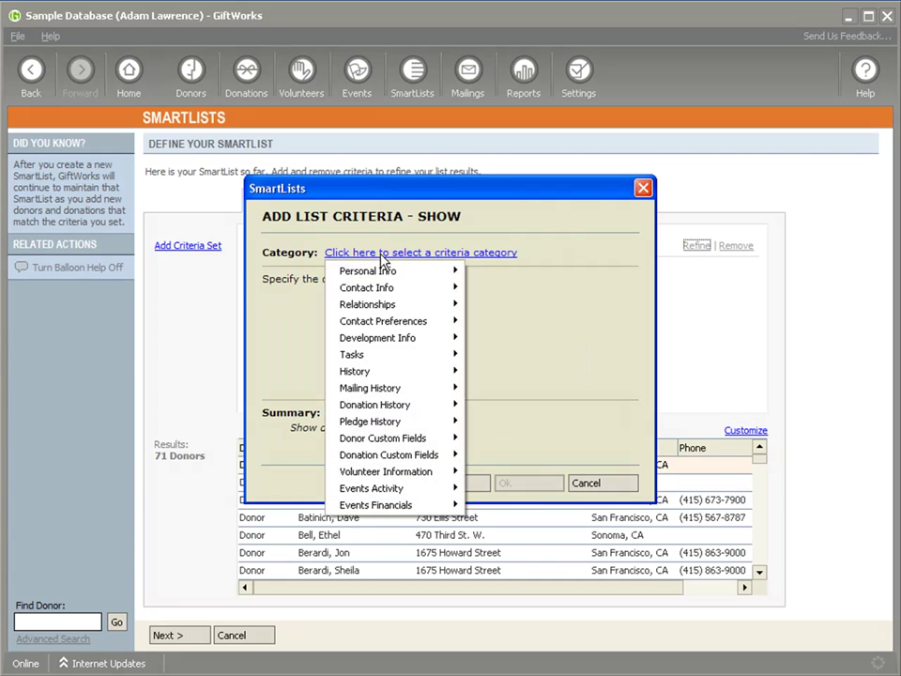
{"action": "mouse_move", "coordinate": [388, 291]}
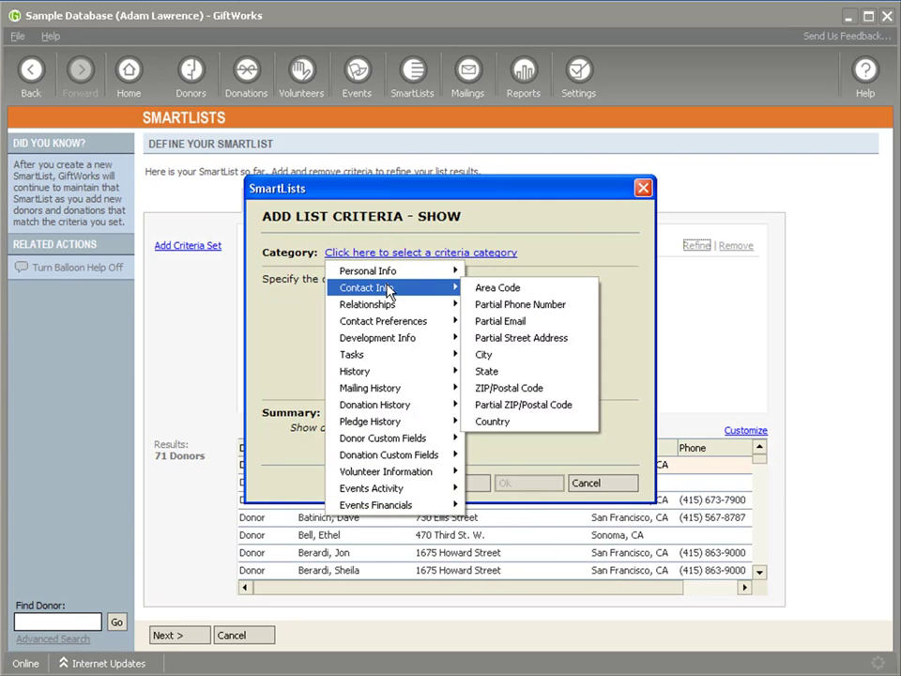
{"action": "mouse_move", "coordinate": [392, 342]}
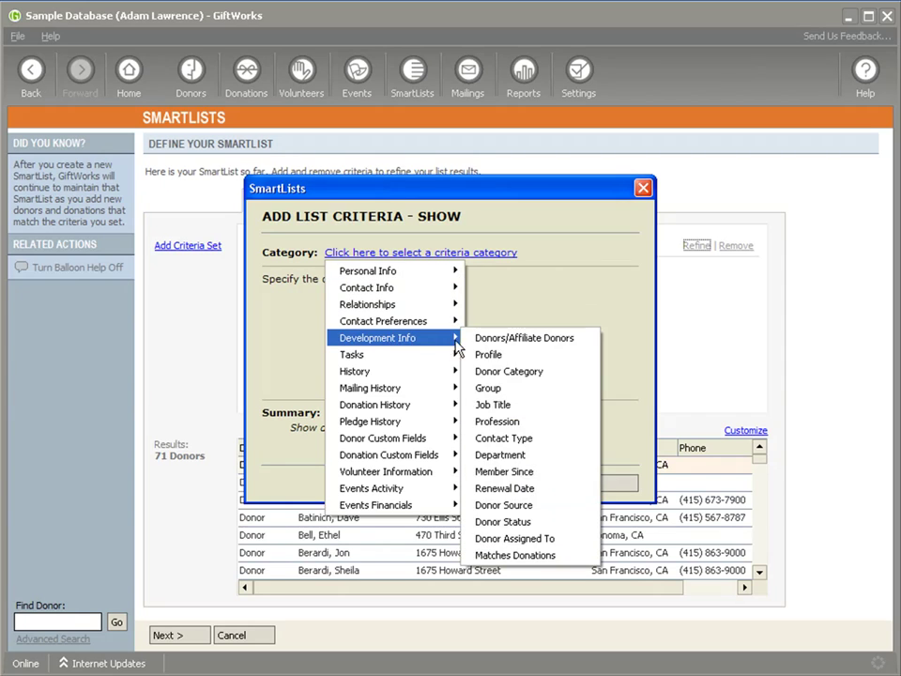
{"action": "left_click", "coordinate": [482, 339]}
{"action": "left_click", "coordinate": [298, 295]}
{"action": "left_click", "coordinate": [297, 310]}
{"action": "left_click", "coordinate": [520, 485]}
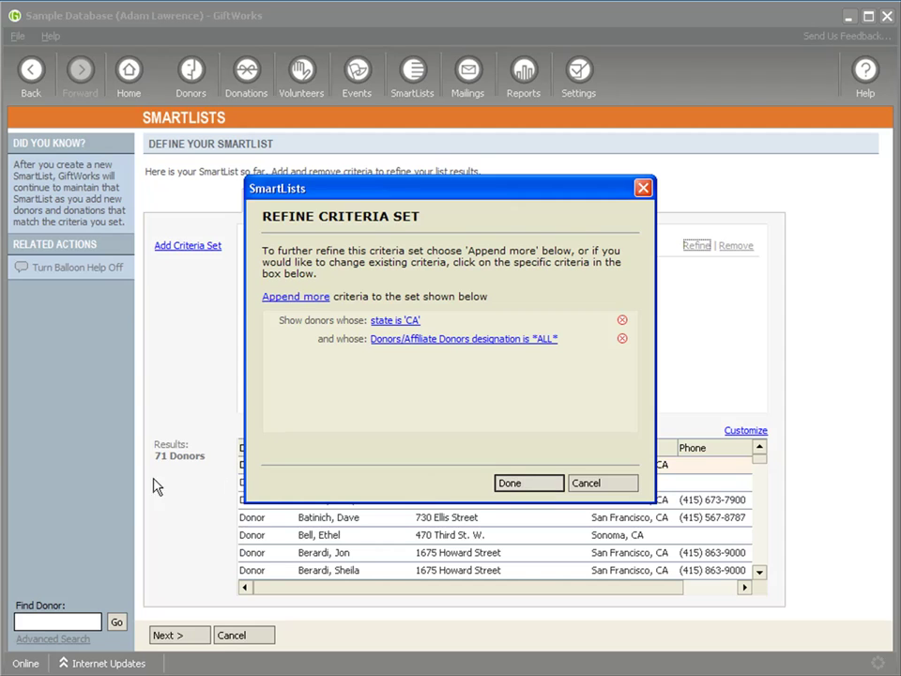
{"action": "left_click", "coordinate": [507, 486]}
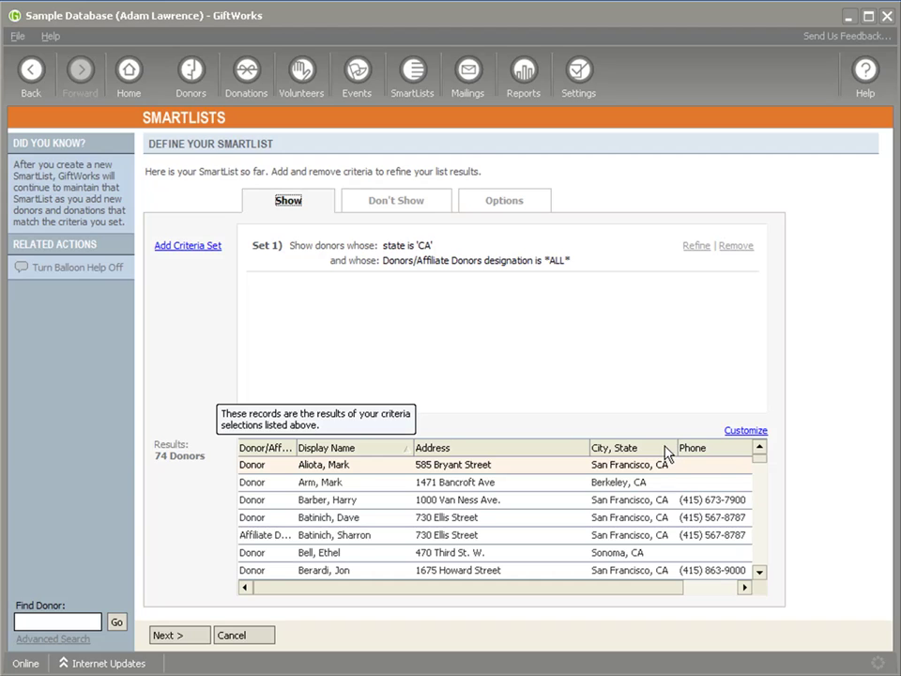
Group the 74 results by Profile into Household, No Profile and Organization sections.
{"action": "left_click", "coordinate": [736, 433]}
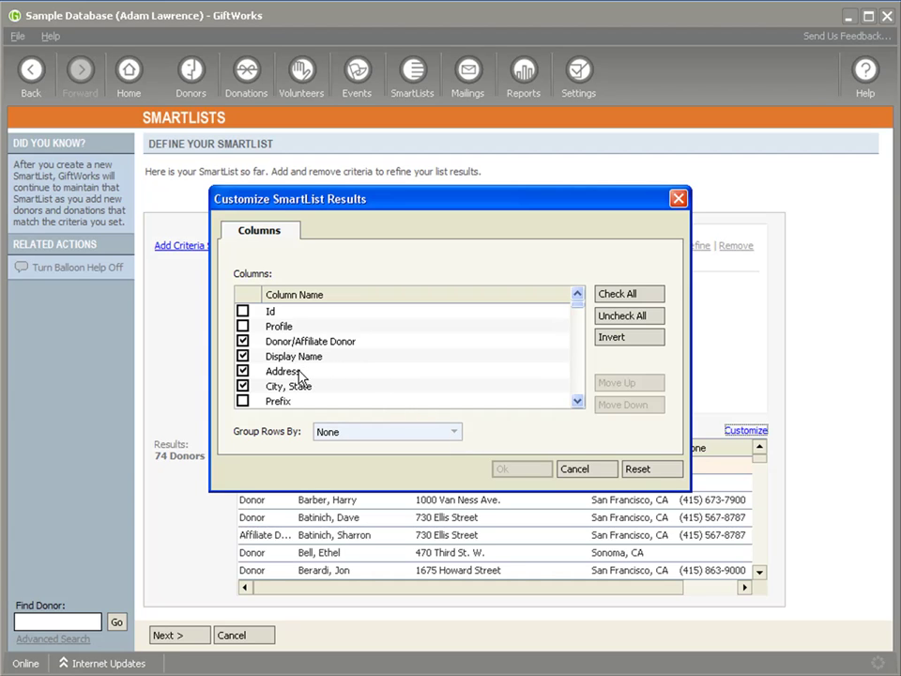
{"action": "left_click", "coordinate": [449, 429]}
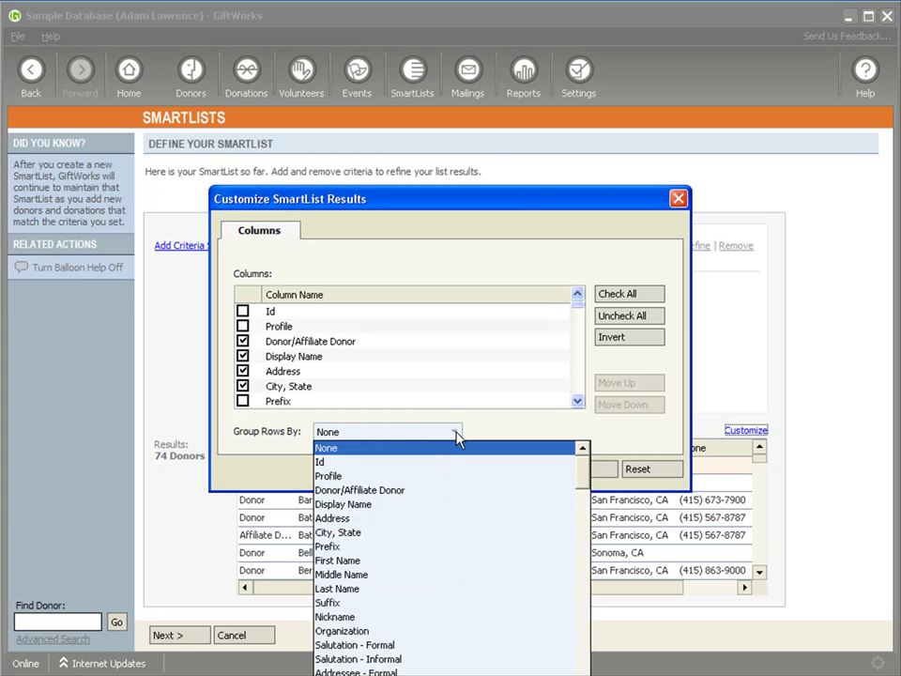
{"action": "left_click", "coordinate": [420, 479]}
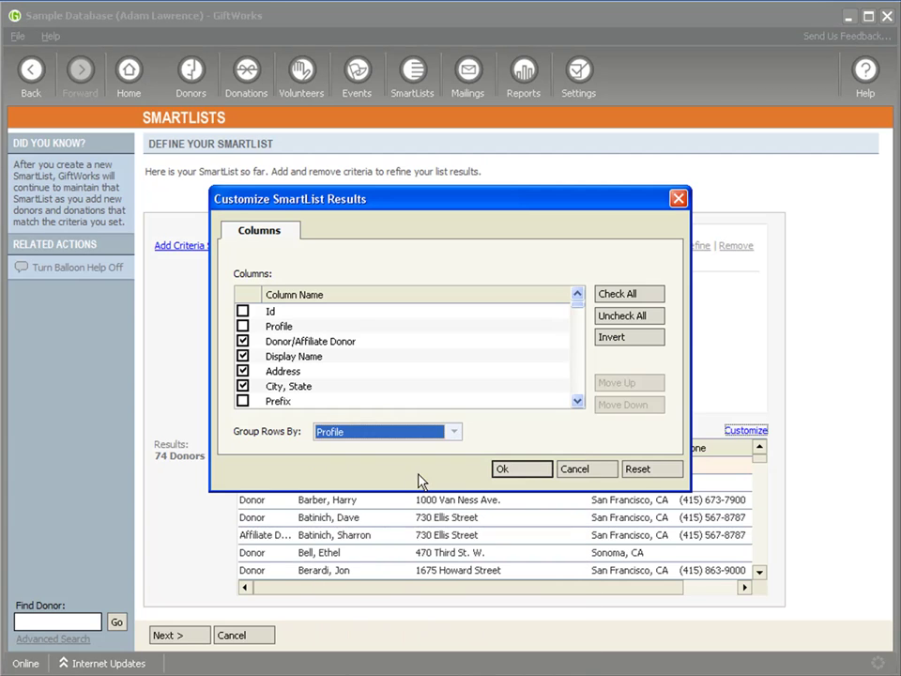
{"action": "left_click", "coordinate": [498, 469]}
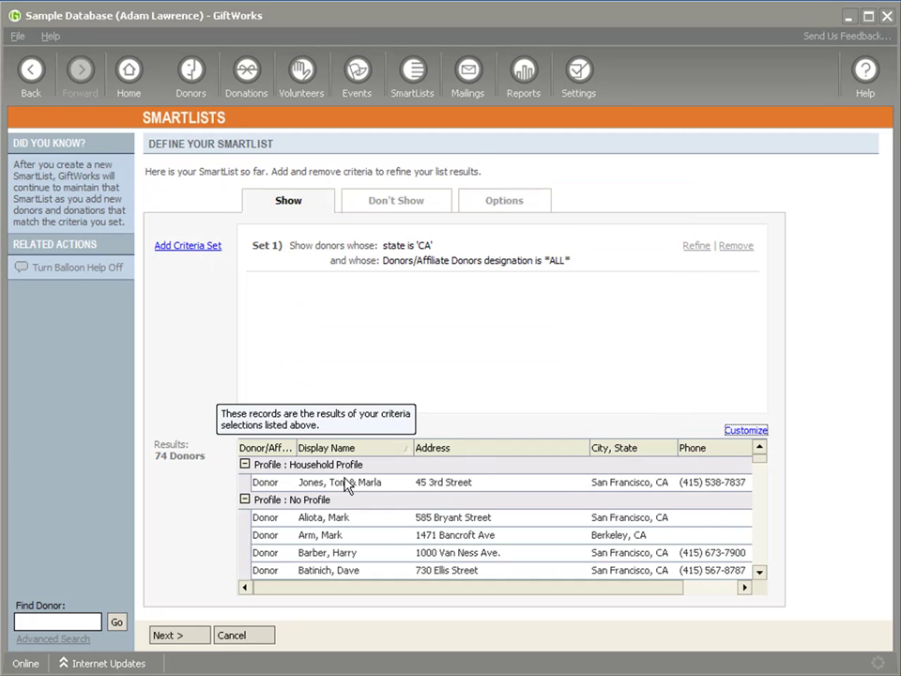
{"action": "left_click", "coordinate": [762, 480]}
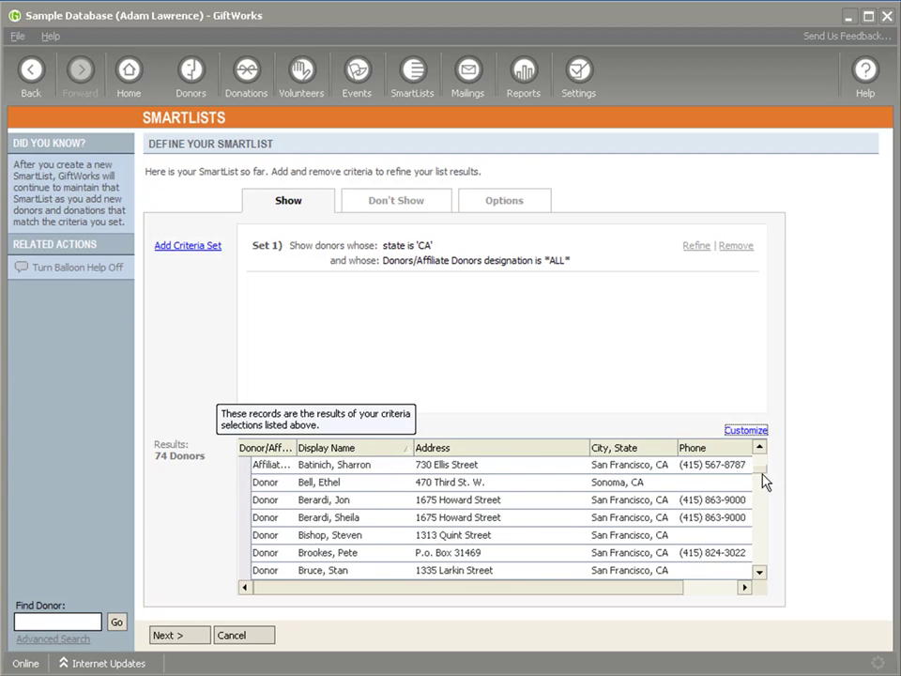
{"action": "left_click_drag", "start_coordinate": [762, 480], "coordinate": [763, 566]}
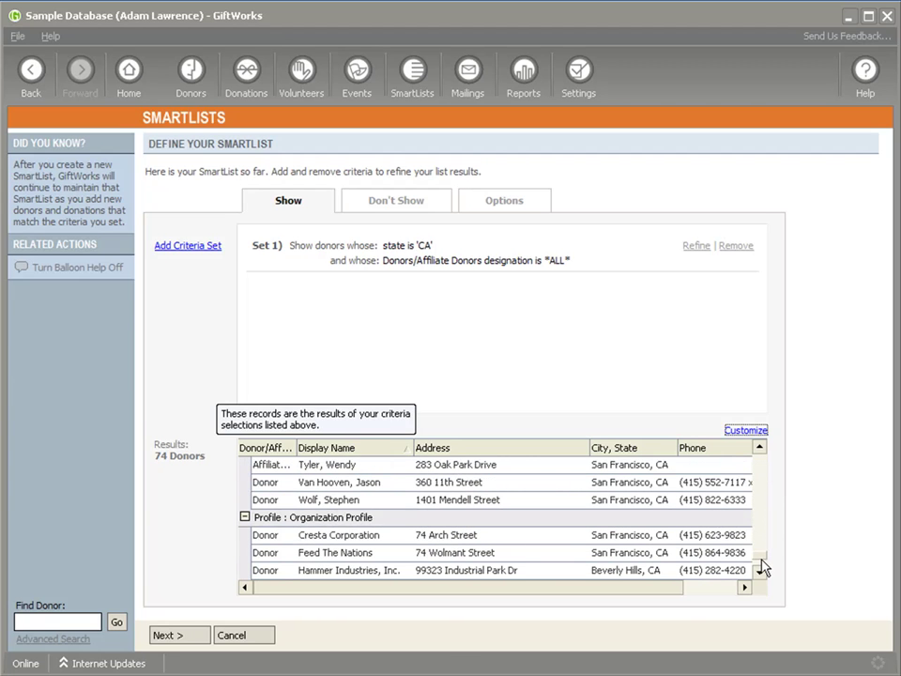
Browse the CA list without saving it, then cancel the Run Report for List options.
{"action": "left_click", "coordinate": [181, 635]}
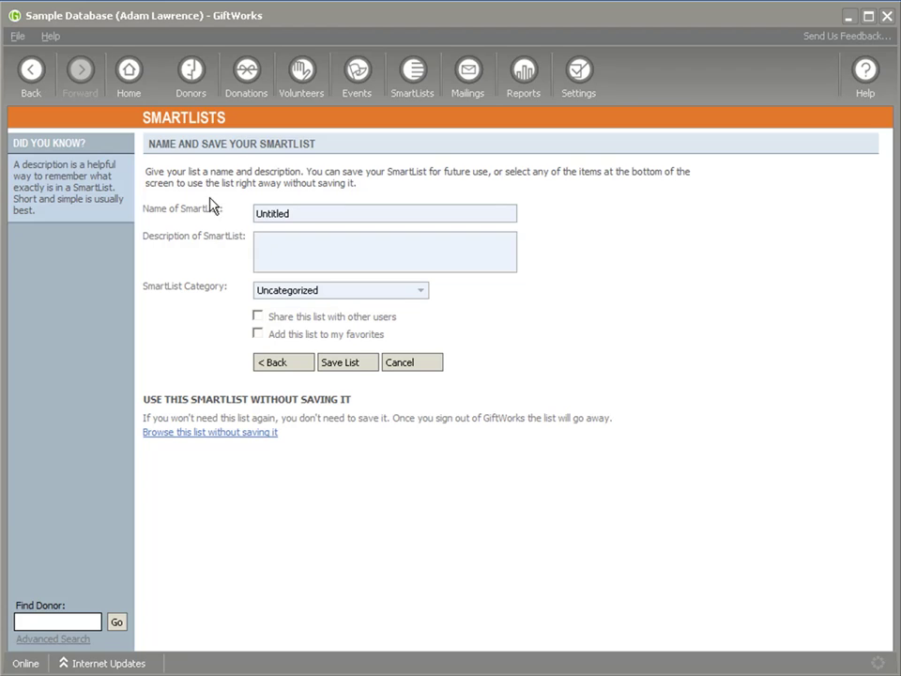
{"action": "left_click", "coordinate": [198, 434]}
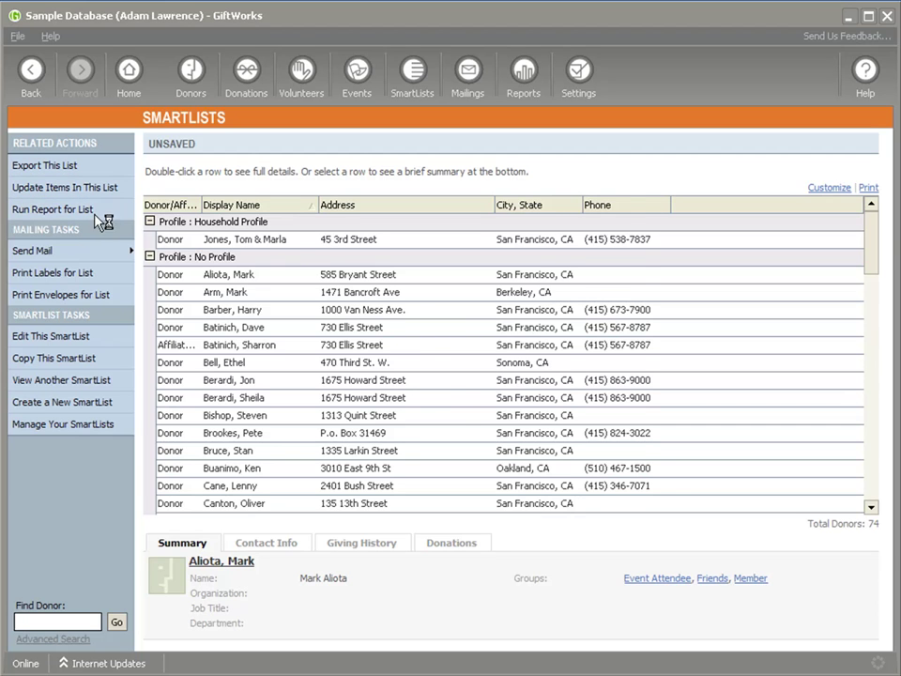
{"action": "left_click", "coordinate": [94, 209]}
{"action": "left_click", "coordinate": [576, 482]}
Go to Settings and open the deleted records management page.
{"action": "left_click", "coordinate": [578, 73]}
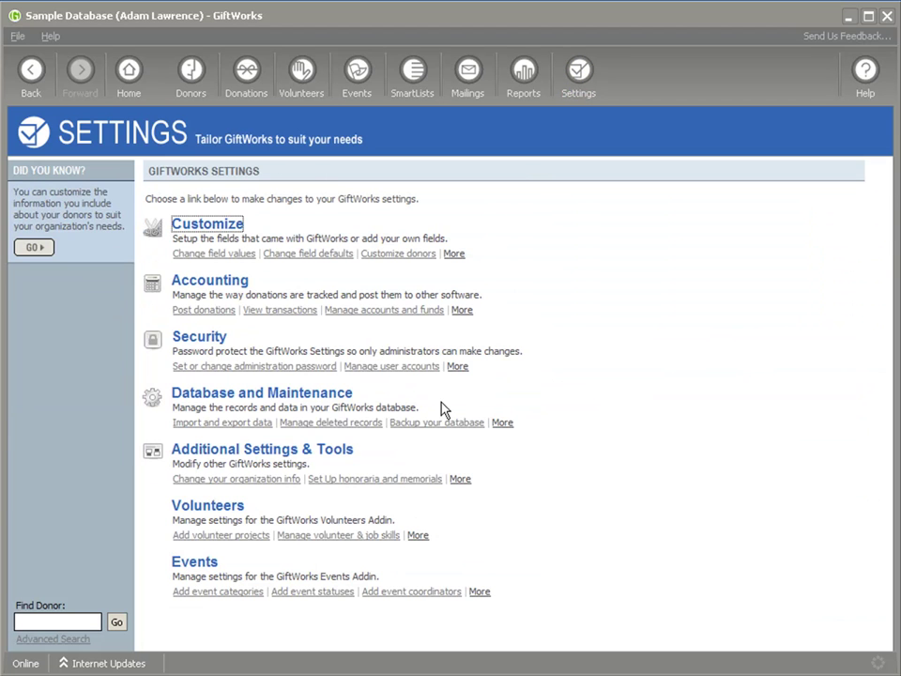
{"action": "left_click", "coordinate": [347, 424]}
{"action": "left_click", "coordinate": [580, 90]}
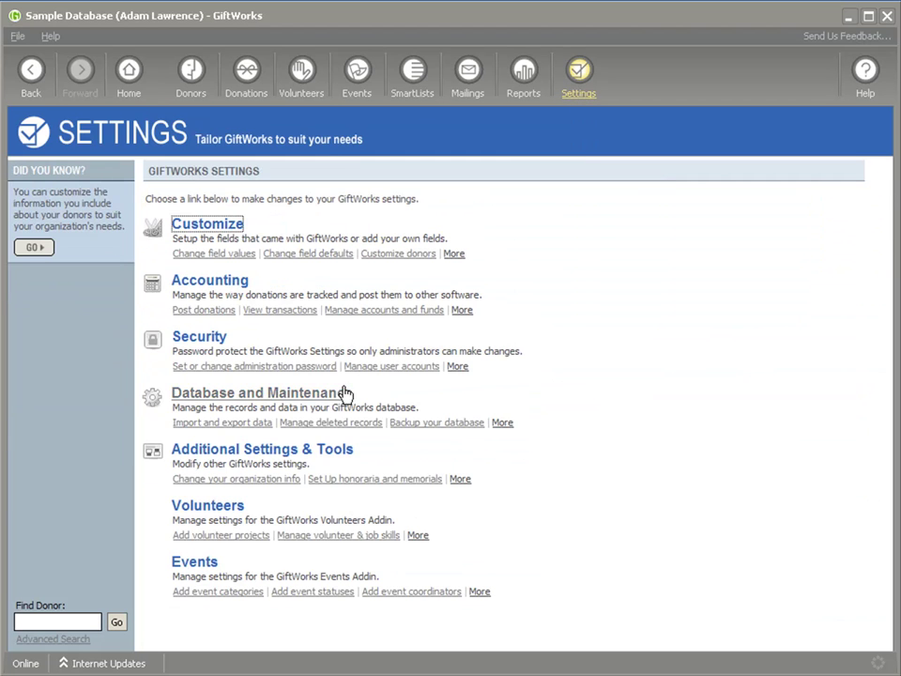
{"action": "left_click", "coordinate": [319, 426]}
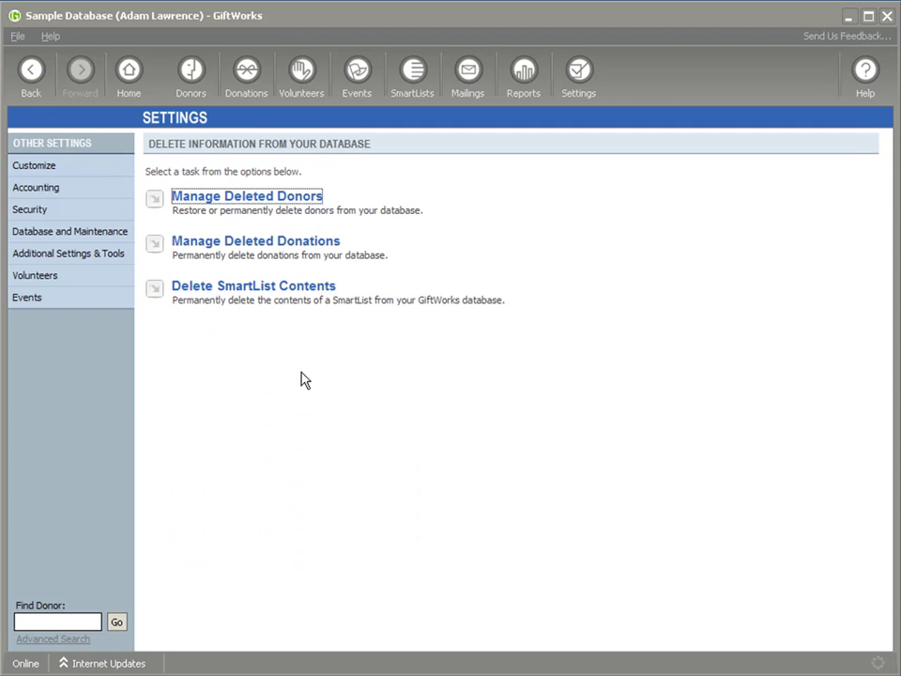
Look at Delete SmartList Contents without selecting any SmartList, then go back.
{"action": "left_click", "coordinate": [215, 295]}
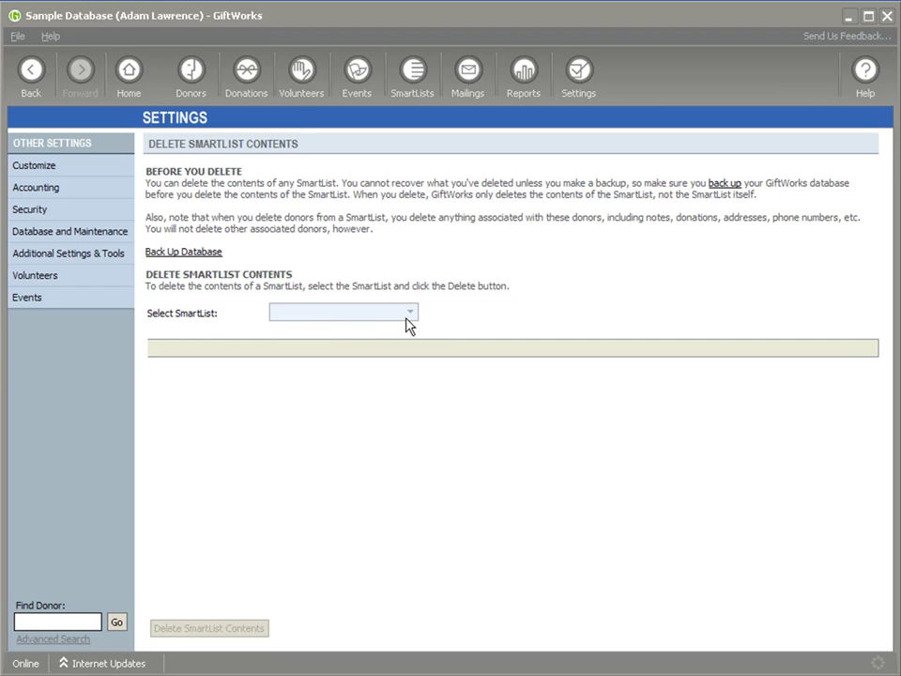
{"action": "left_click", "coordinate": [410, 313]}
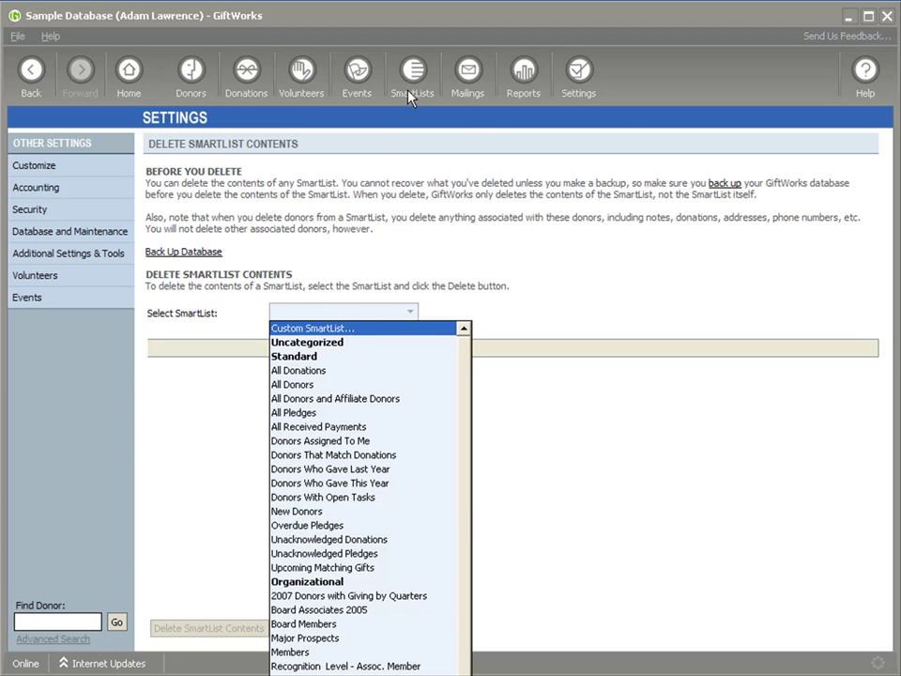
{"action": "left_click", "coordinate": [398, 264]}
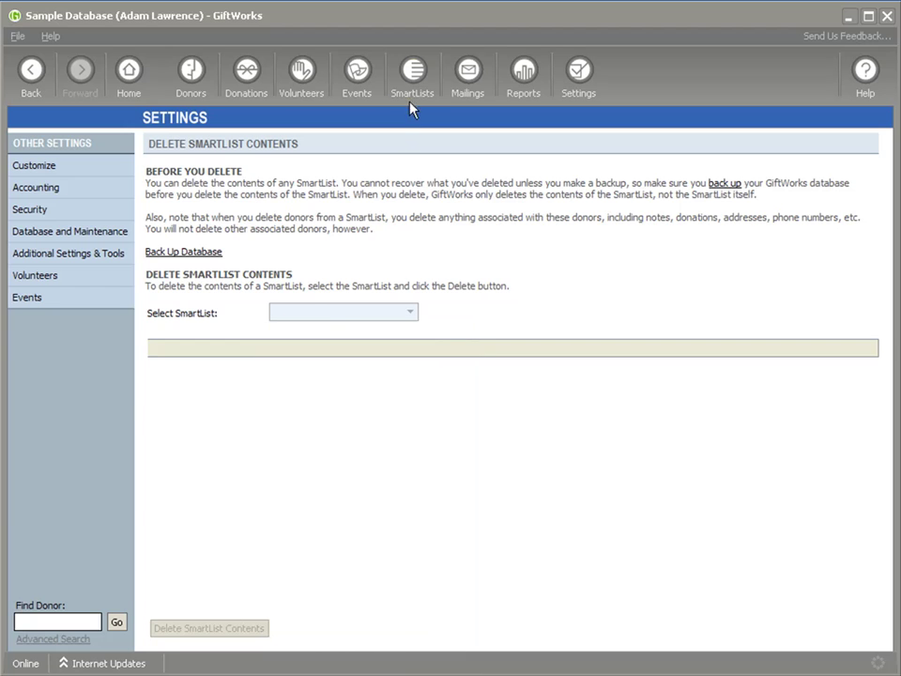
{"action": "left_click", "coordinate": [31, 75]}
{"action": "left_click", "coordinate": [29, 79]}
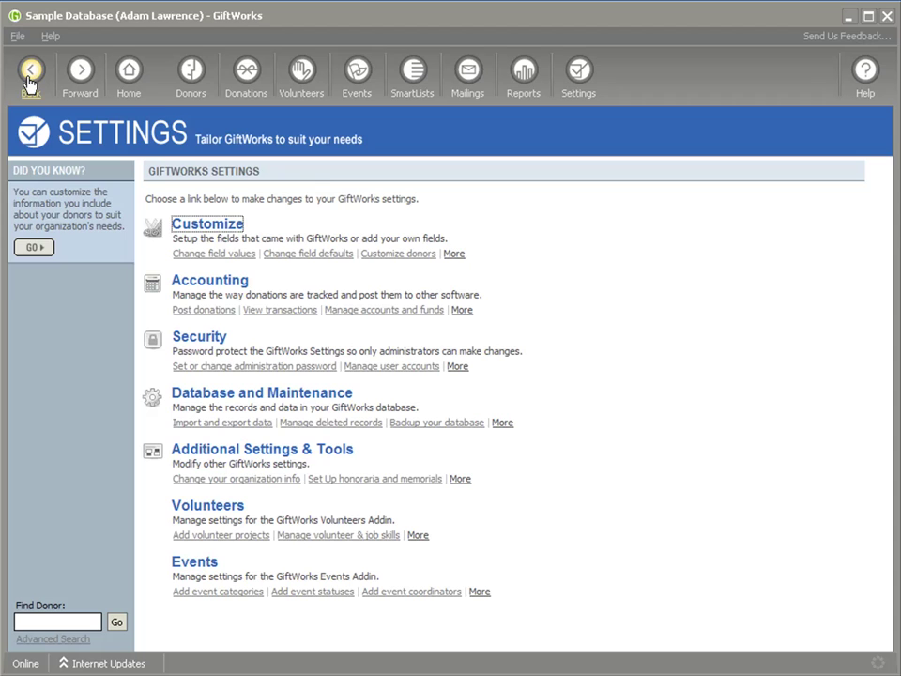
Return to the unsaved CA donor list and edit it.
{"action": "left_click", "coordinate": [27, 79]}
{"action": "left_click", "coordinate": [30, 79]}
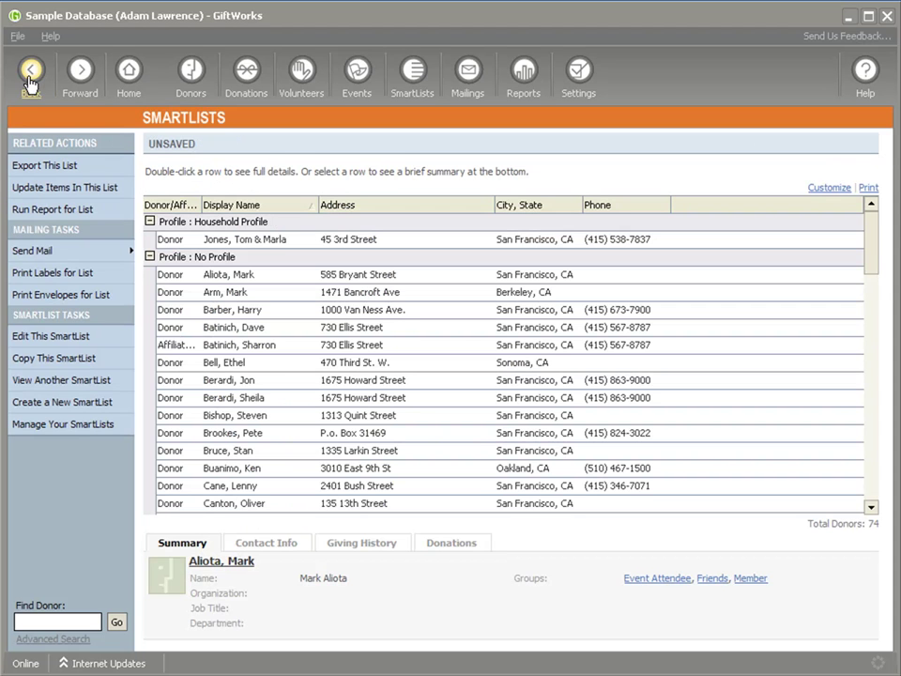
{"action": "left_click", "coordinate": [115, 344]}
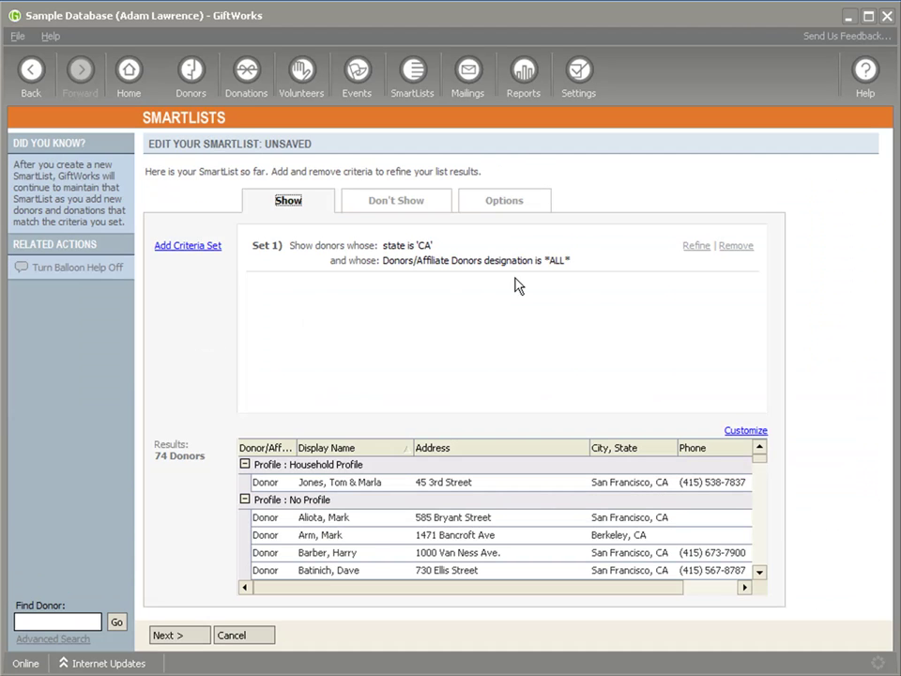
Name the list 'CA Donors', share it with other users, and save.
{"action": "left_click", "coordinate": [174, 636]}
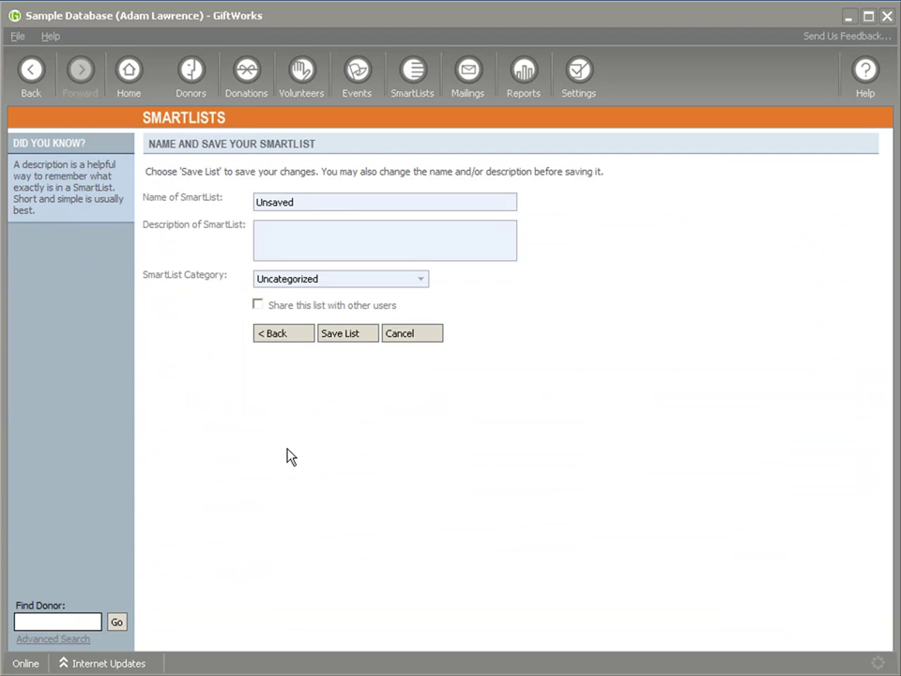
{"action": "left_click_drag", "start_coordinate": [298, 202], "coordinate": [247, 207]}
{"action": "type", "text": "CA Donors"}
{"action": "left_click", "coordinate": [260, 306]}
{"action": "left_click", "coordinate": [343, 341]}
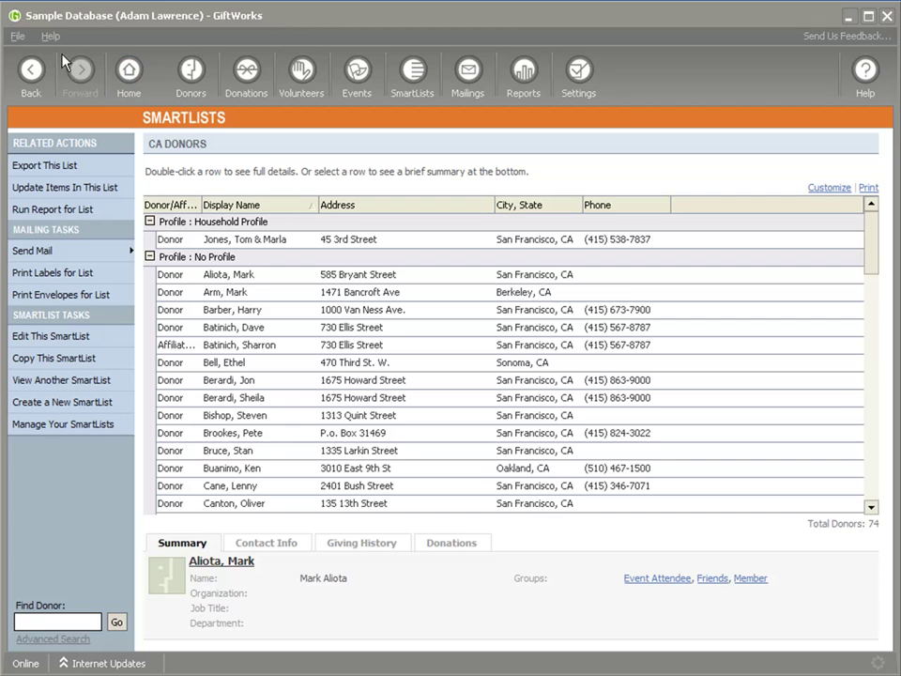
Sign out and sign back in under a different username.
{"action": "left_click", "coordinate": [17, 36]}
{"action": "left_click", "coordinate": [28, 92]}
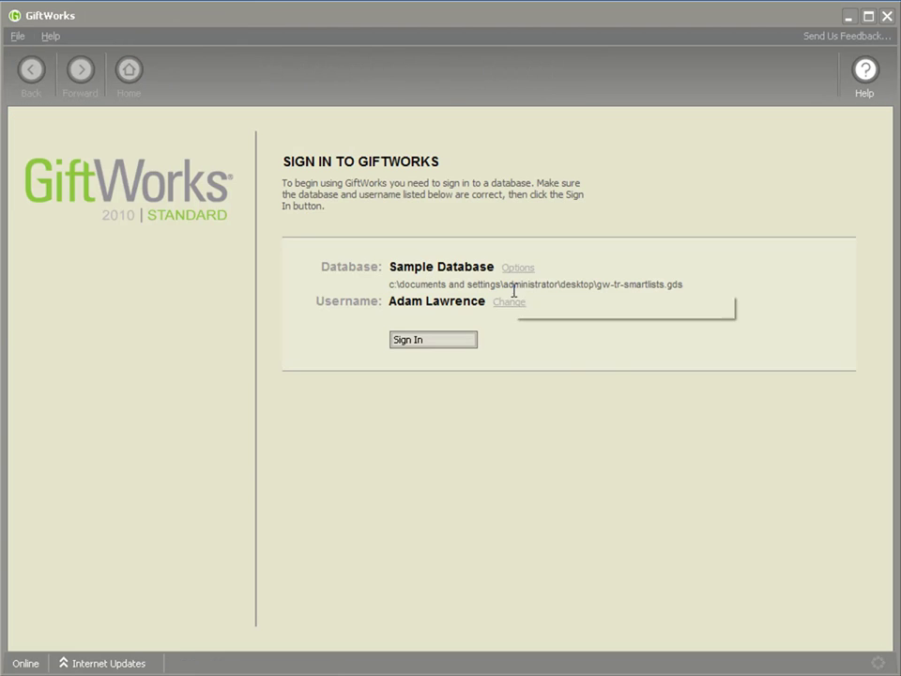
{"action": "left_click", "coordinate": [513, 302]}
{"action": "left_click", "coordinate": [521, 336]}
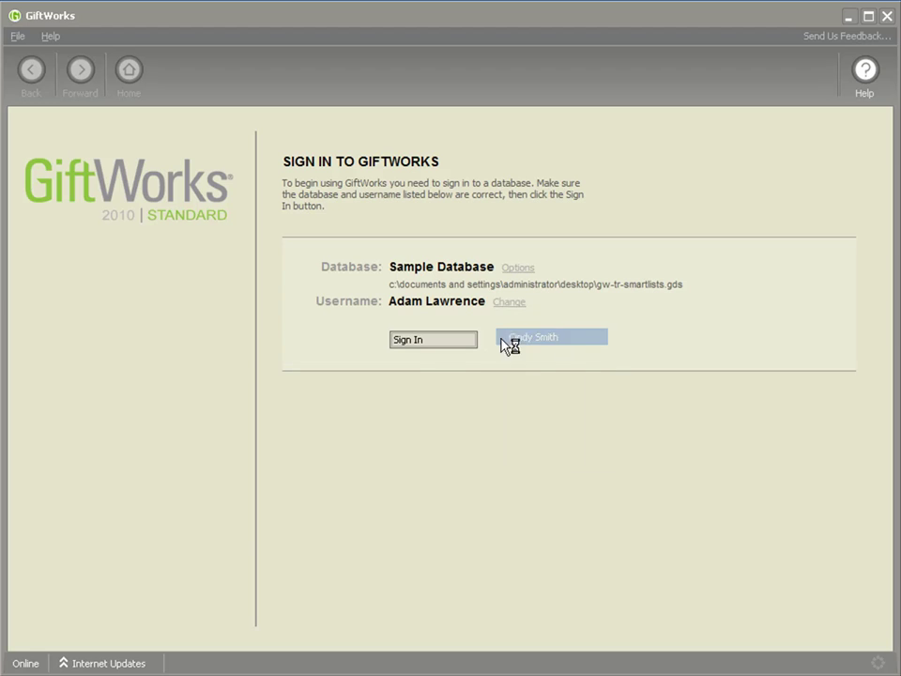
{"action": "left_click", "coordinate": [434, 340]}
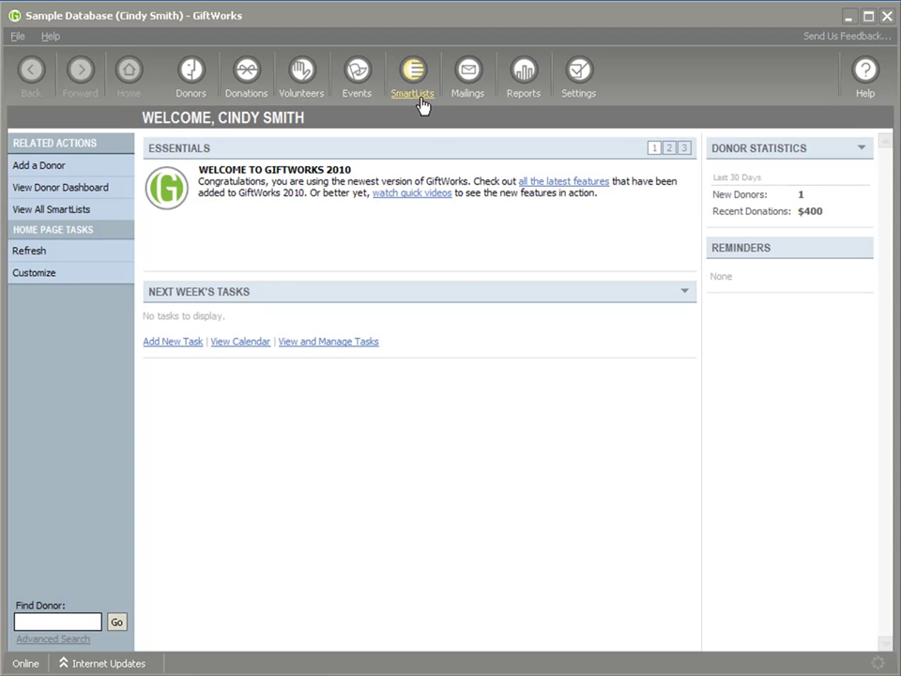
Open the shared CA Donors list from View All SmartLists.
{"action": "left_click", "coordinate": [422, 106]}
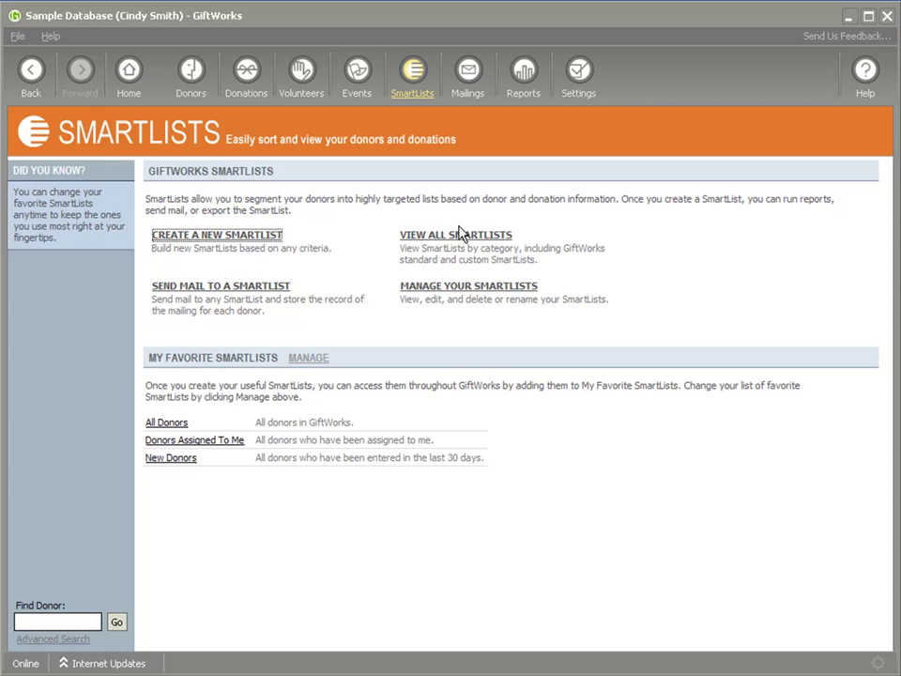
{"action": "left_click", "coordinate": [447, 238]}
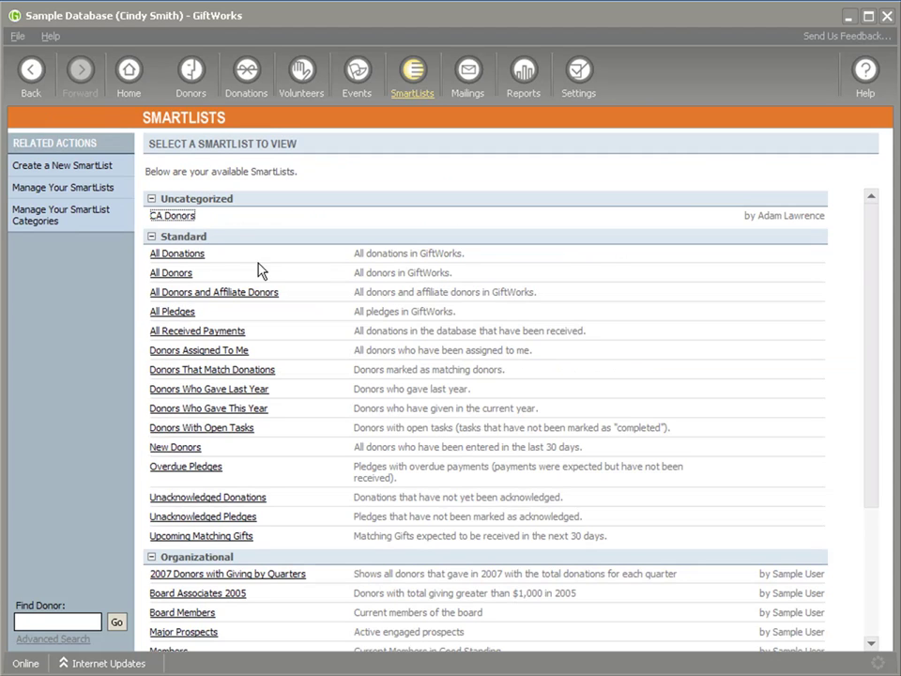
{"action": "left_click", "coordinate": [174, 216]}
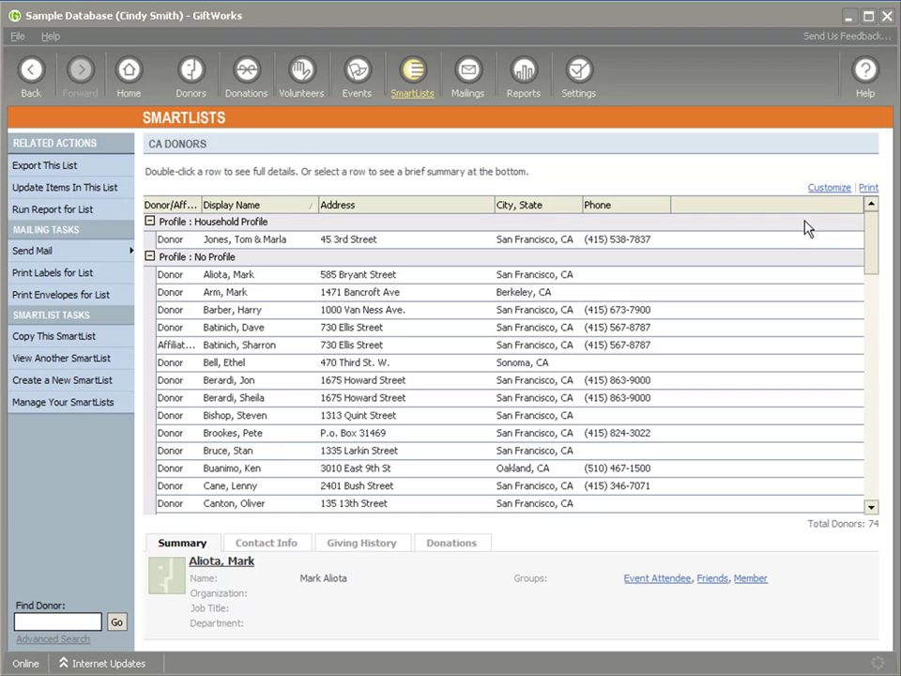
Set Group Rows By to None and remove the Donor/Affiliate Donor column.
{"action": "left_click", "coordinate": [820, 192]}
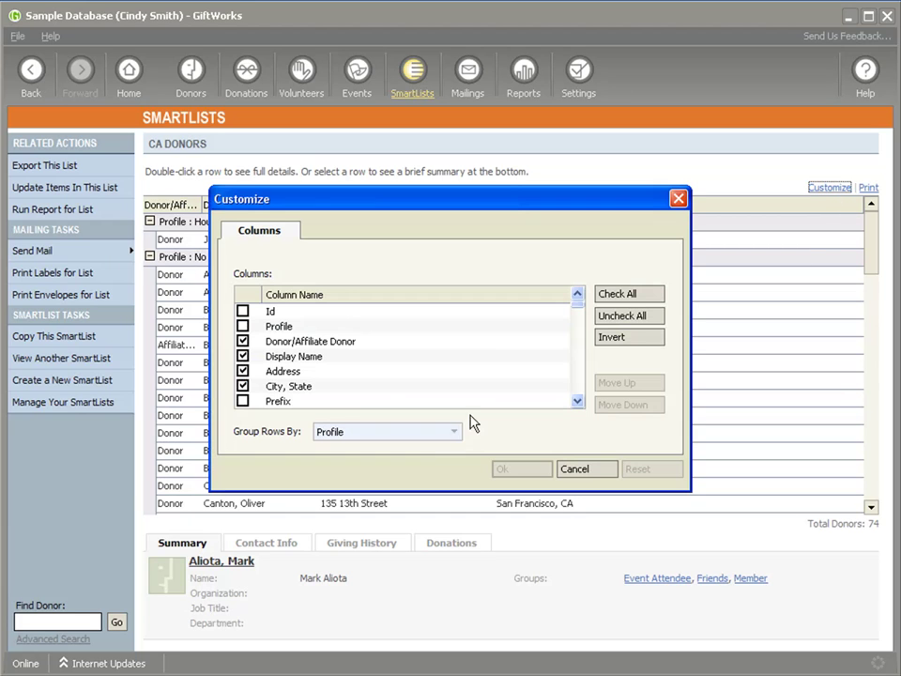
{"action": "left_click", "coordinate": [369, 431]}
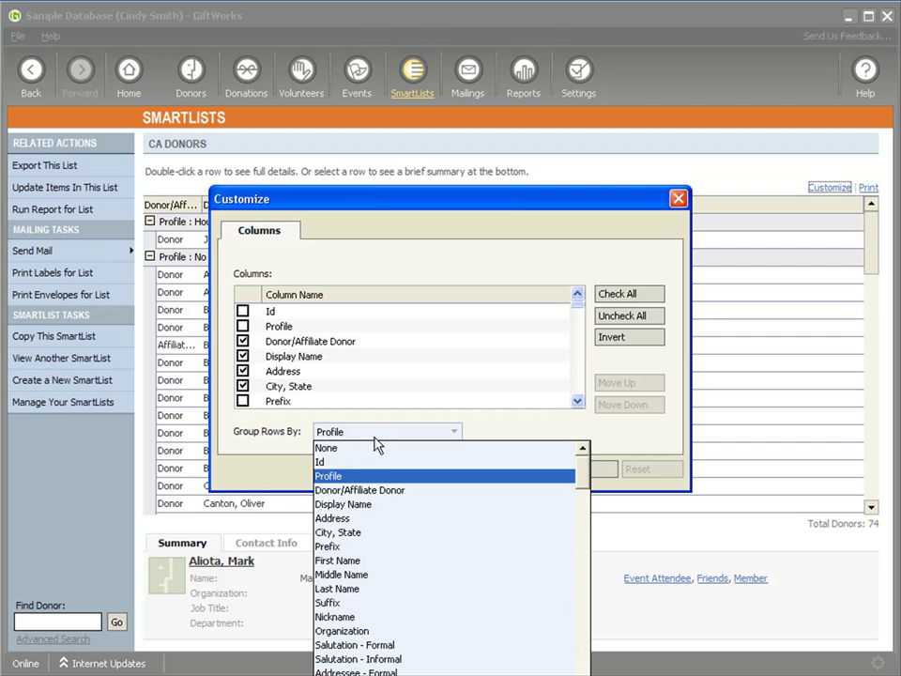
{"action": "left_click", "coordinate": [366, 447]}
{"action": "left_click", "coordinate": [242, 341]}
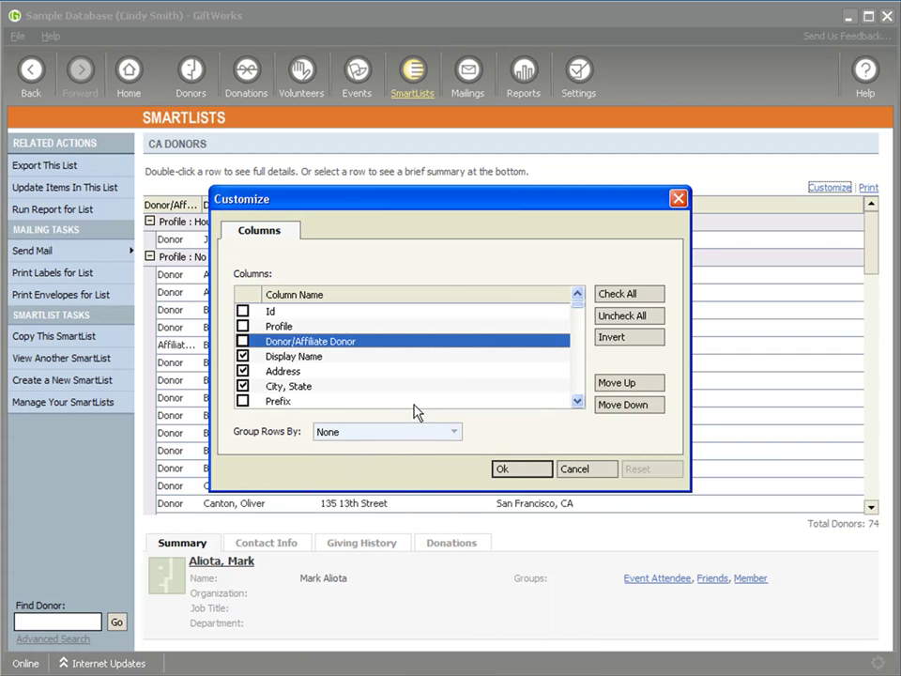
{"action": "left_click", "coordinate": [508, 468]}
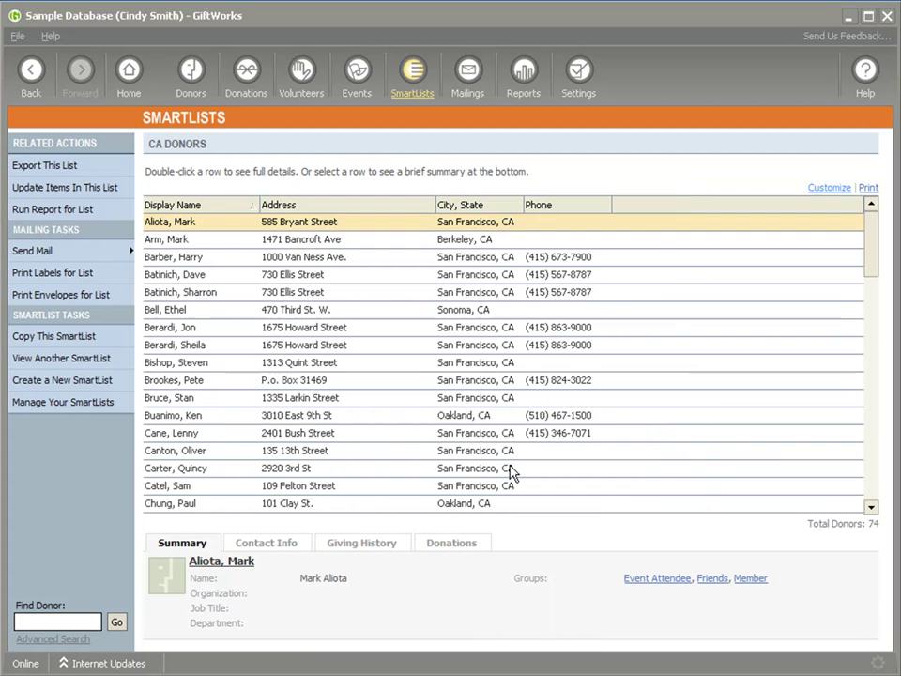
{"action": "left_click", "coordinate": [468, 70]}
{"action": "left_click", "coordinate": [404, 94]}
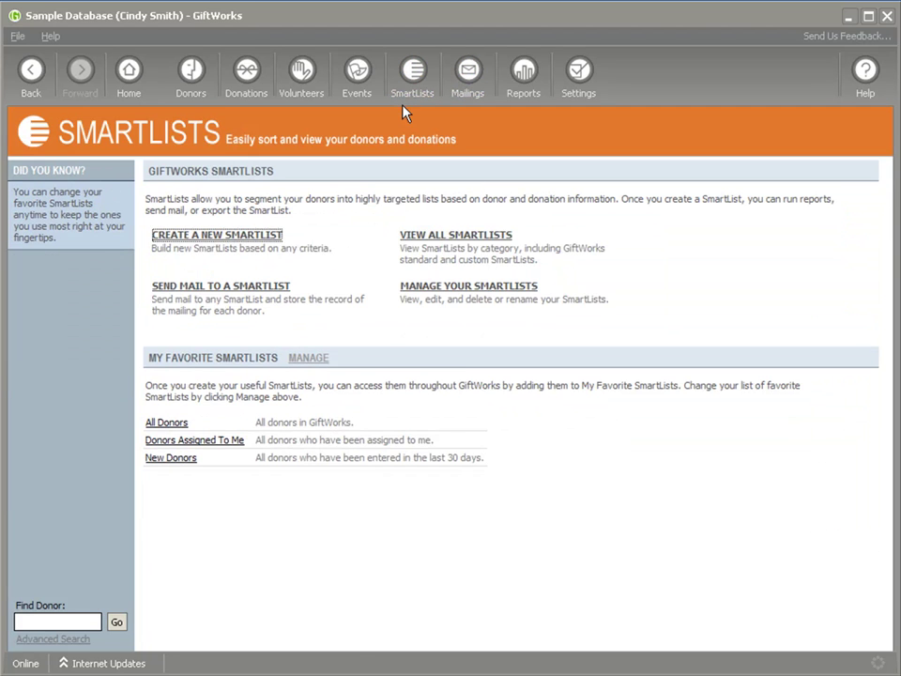
{"action": "left_click", "coordinate": [403, 235]}
{"action": "left_click", "coordinate": [169, 217]}
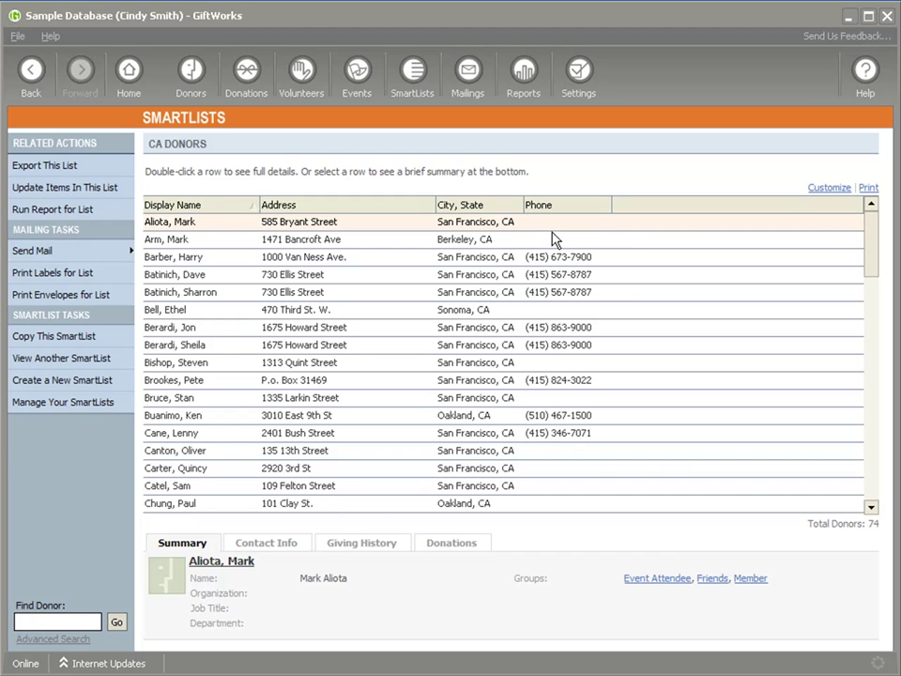
Reset the CA Donors customizations, bringing back the Donor/Affiliate Donor column and Profile grouping.
{"action": "left_click", "coordinate": [817, 191]}
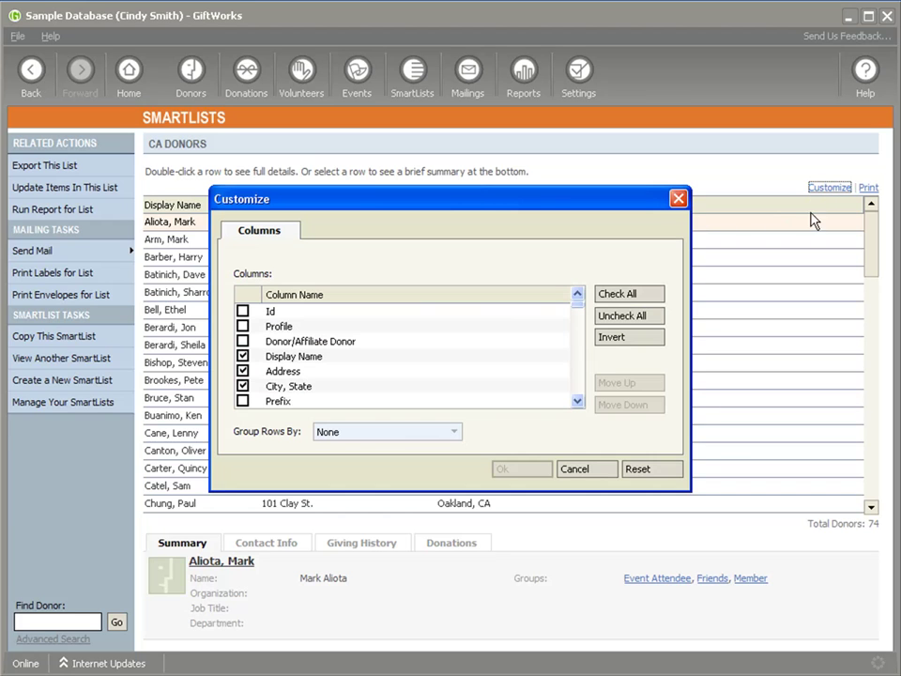
{"action": "left_click", "coordinate": [647, 470]}
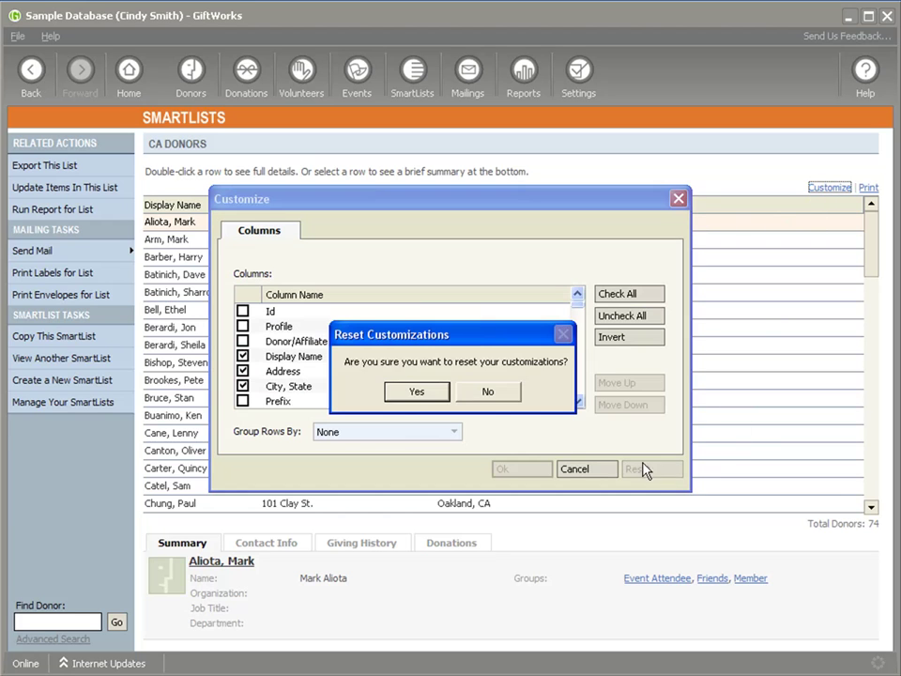
{"action": "left_click", "coordinate": [417, 394]}
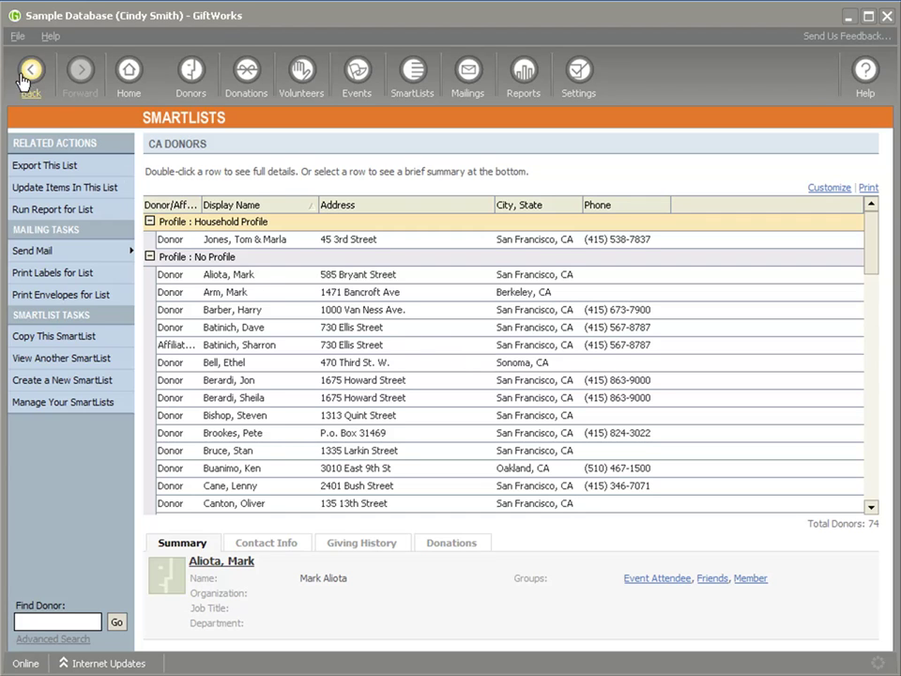
Start a new SmartList from the SmartLists overview and advance to its criteria.
{"action": "left_click", "coordinate": [402, 93]}
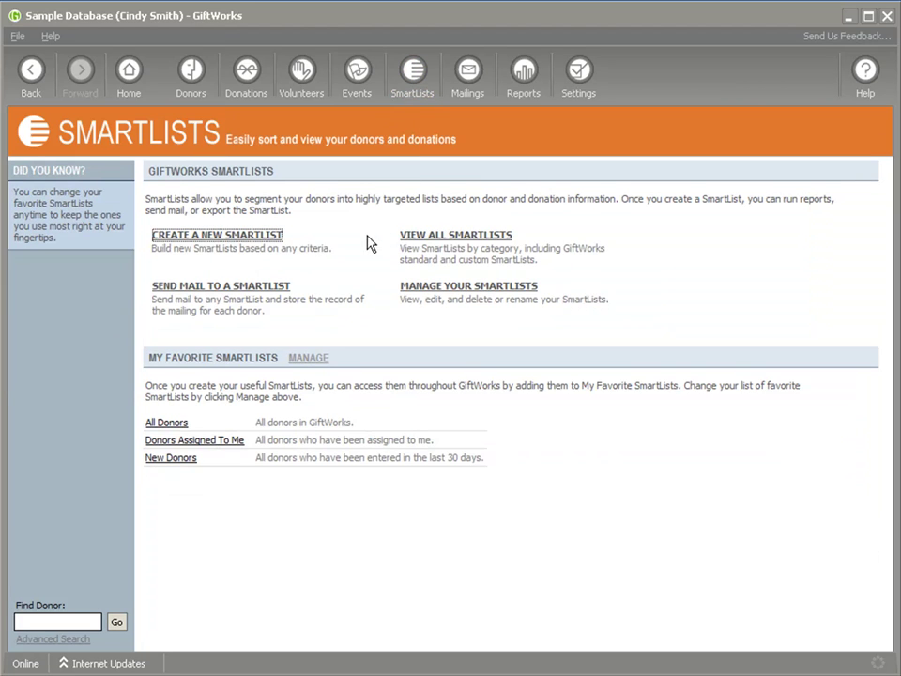
{"action": "left_click", "coordinate": [237, 234]}
{"action": "left_click", "coordinate": [522, 485]}
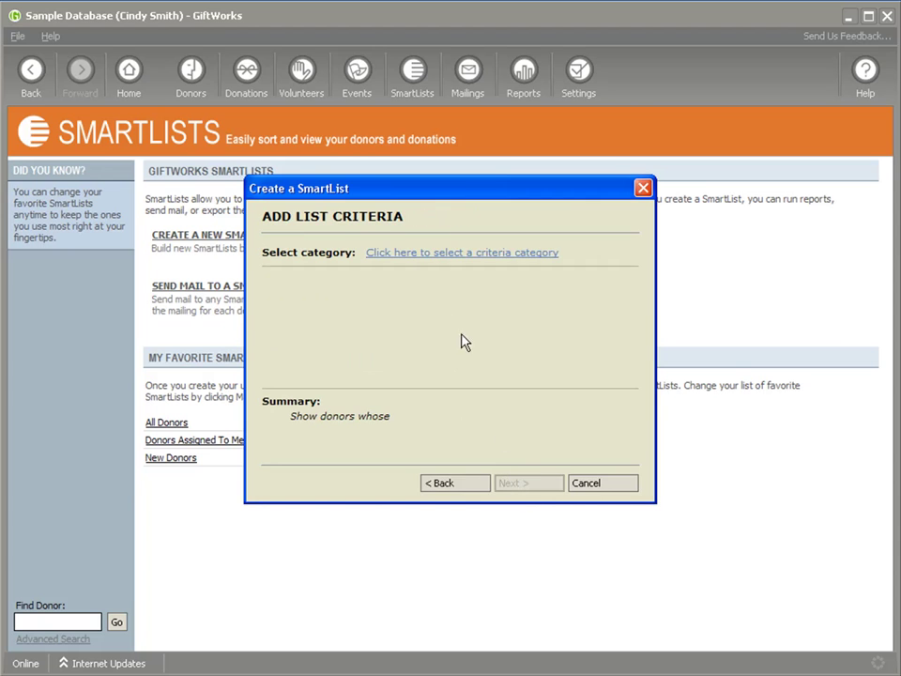
Add the criterion Total Donations greater than $0.00, giving 61 donors.
{"action": "left_click", "coordinate": [456, 253]}
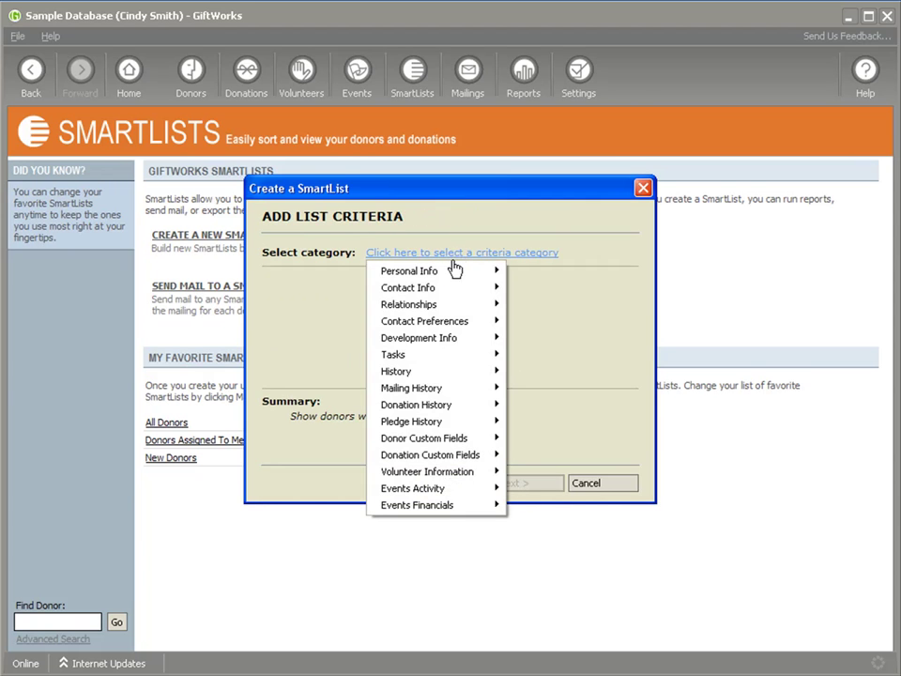
{"action": "mouse_move", "coordinate": [448, 412]}
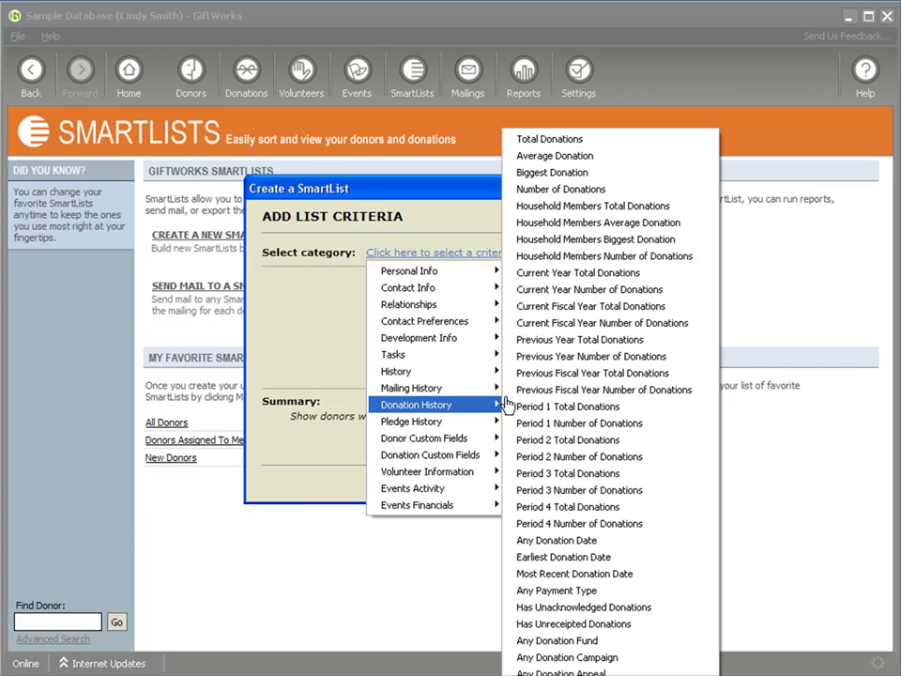
{"action": "left_click", "coordinate": [535, 141]}
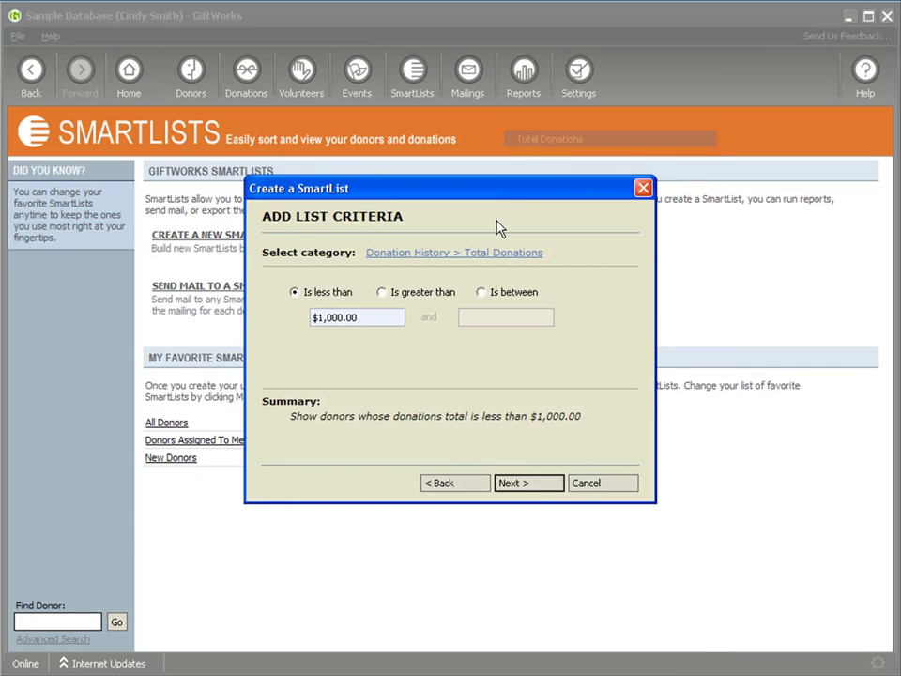
{"action": "left_click", "coordinate": [382, 293]}
{"action": "left_click", "coordinate": [324, 316]}
{"action": "type", "text": "0"}
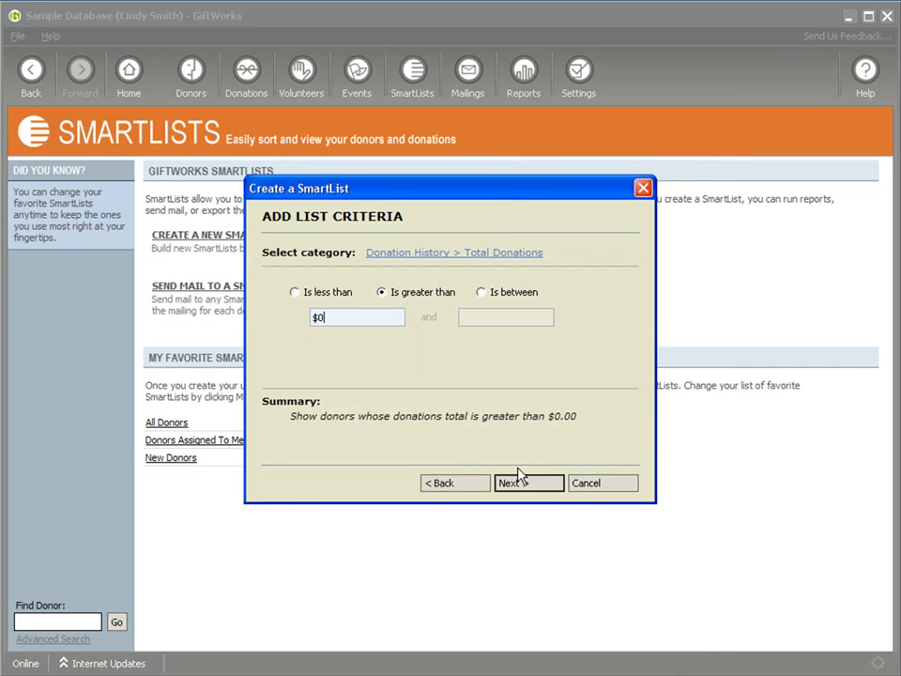
{"action": "left_click", "coordinate": [519, 484]}
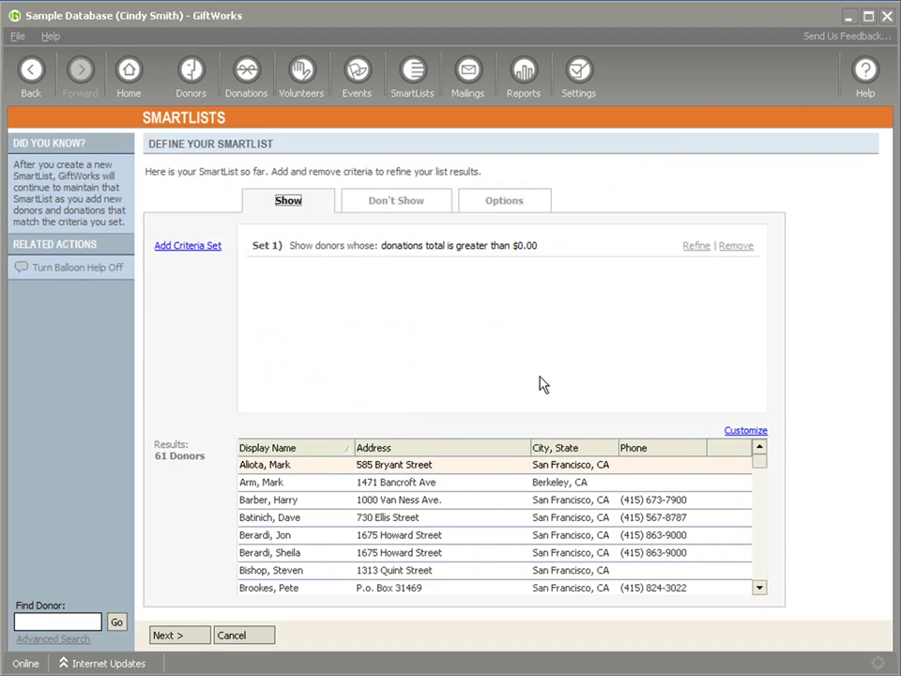
Remove the Address, City/State and Phone columns from the SmartList results.
{"action": "left_click", "coordinate": [746, 430]}
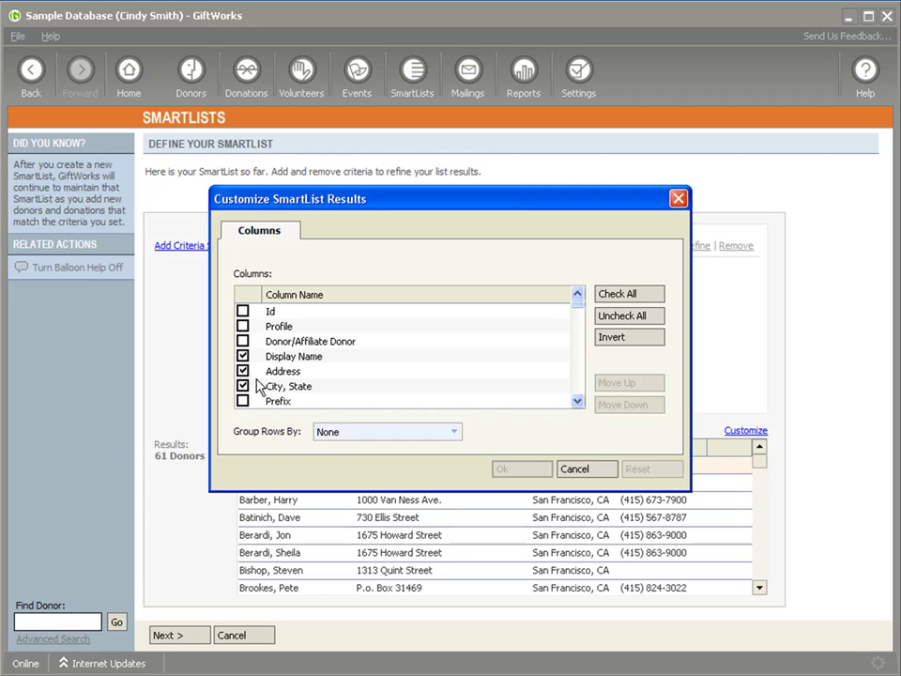
{"action": "left_click", "coordinate": [242, 371]}
{"action": "left_click", "coordinate": [242, 386]}
{"action": "scroll", "coordinate": [287, 388], "scroll_direction": "down", "scroll_amount": 2}
{"action": "scroll", "coordinate": [286, 388], "scroll_direction": "down", "scroll_amount": 4}
{"action": "left_click", "coordinate": [242, 385]}
Add Current Year, Current Fiscal Year, Previous Year and Previous Fiscal Year Giving columns.
{"action": "scroll", "coordinate": [284, 375], "scroll_direction": "down", "scroll_amount": 2}
{"action": "scroll", "coordinate": [282, 377], "scroll_direction": "down", "scroll_amount": 10}
{"action": "scroll", "coordinate": [282, 376], "scroll_direction": "down", "scroll_amount": 8}
{"action": "scroll", "coordinate": [284, 378], "scroll_direction": "down", "scroll_amount": 1}
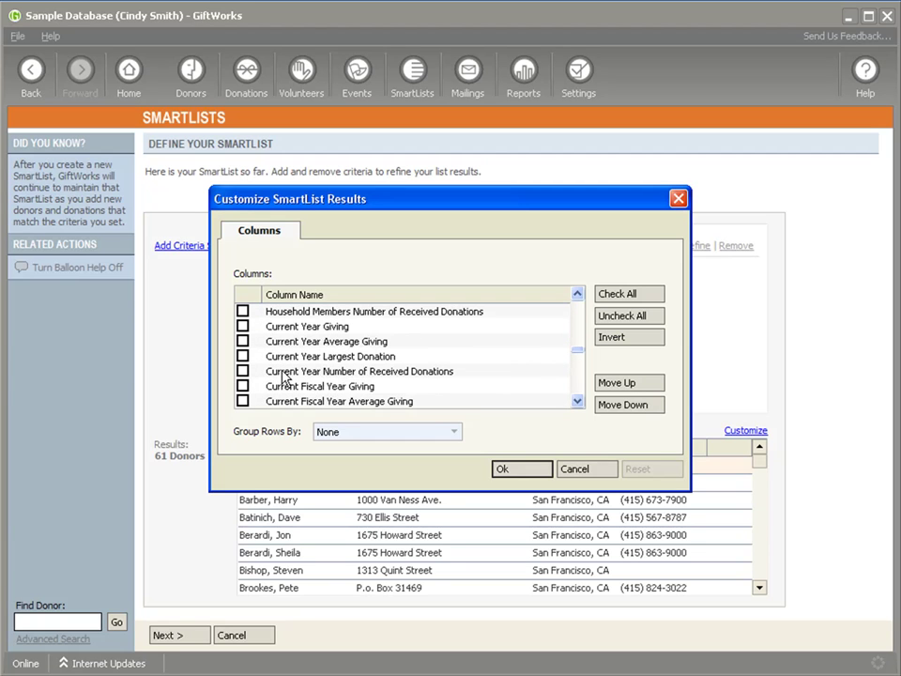
{"action": "scroll", "coordinate": [308, 355], "scroll_direction": "up", "scroll_amount": 3}
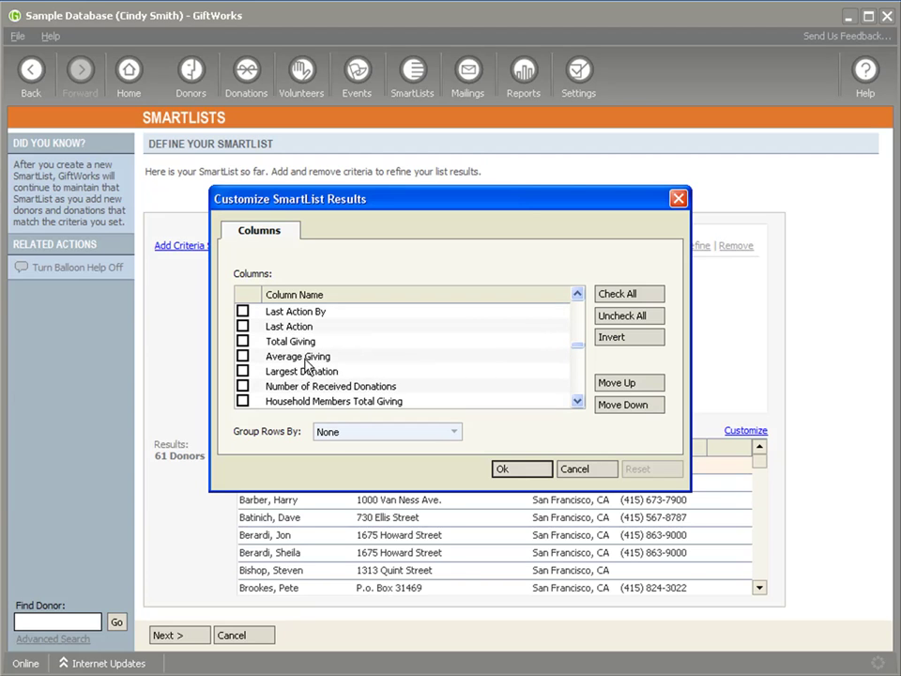
{"action": "scroll", "coordinate": [300, 381], "scroll_direction": "down", "scroll_amount": 3}
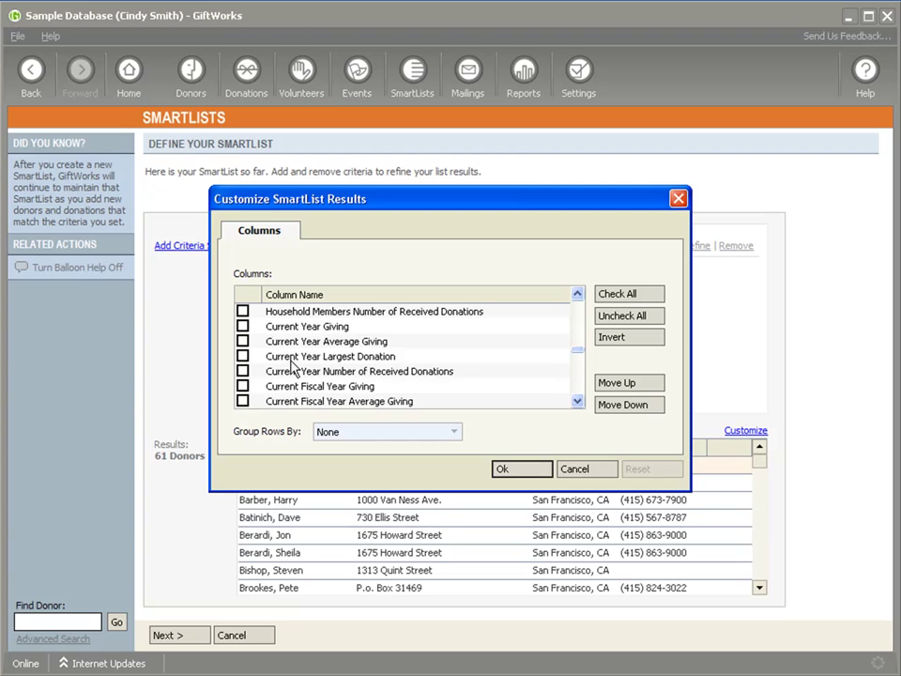
{"action": "left_click", "coordinate": [242, 327]}
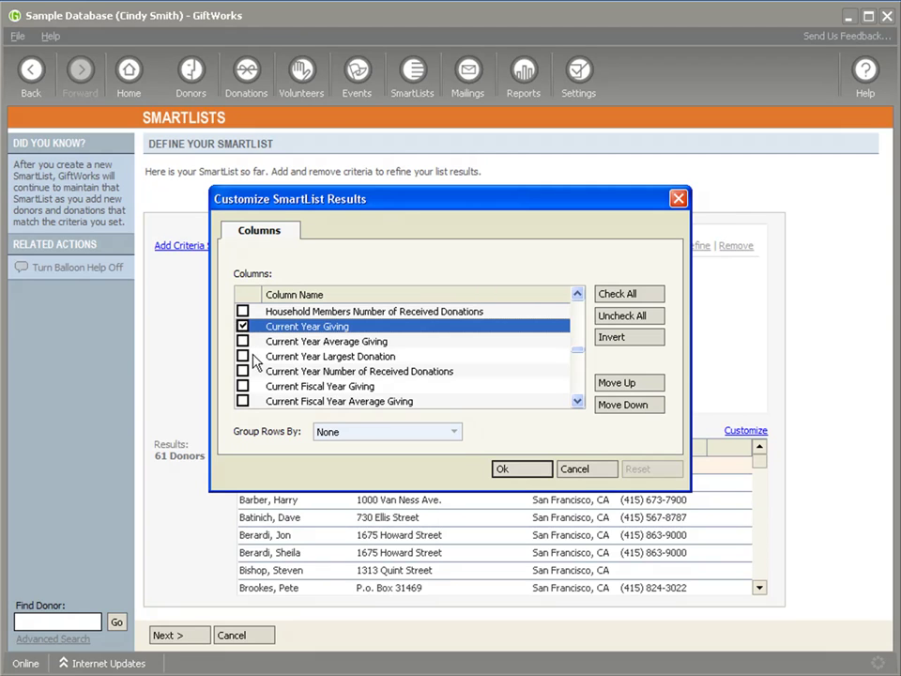
{"action": "left_click", "coordinate": [242, 385]}
{"action": "scroll", "coordinate": [243, 380], "scroll_direction": "down", "scroll_amount": 2}
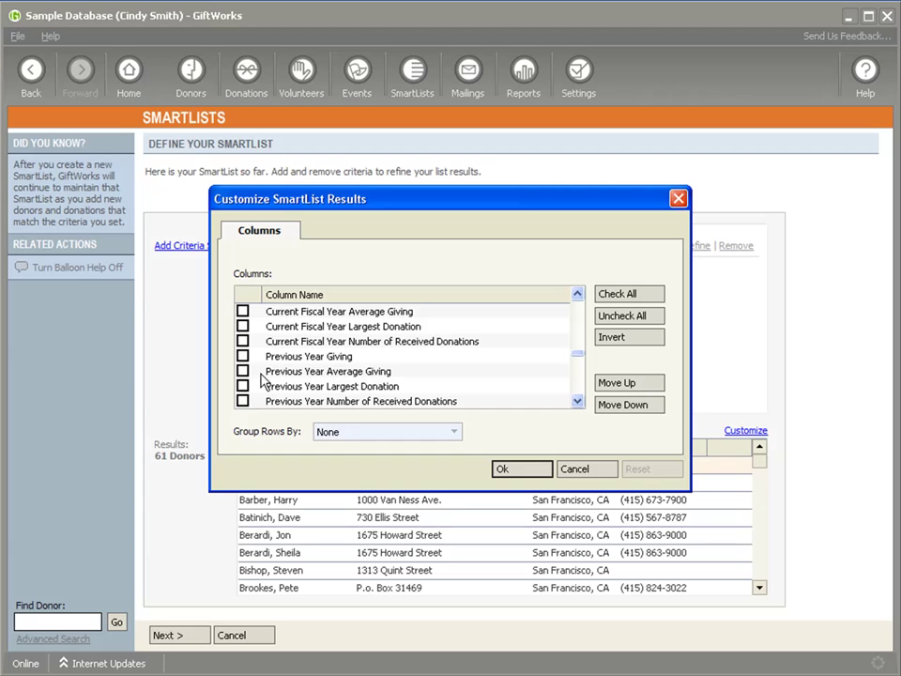
{"action": "scroll", "coordinate": [249, 367], "scroll_direction": "down", "scroll_amount": 2}
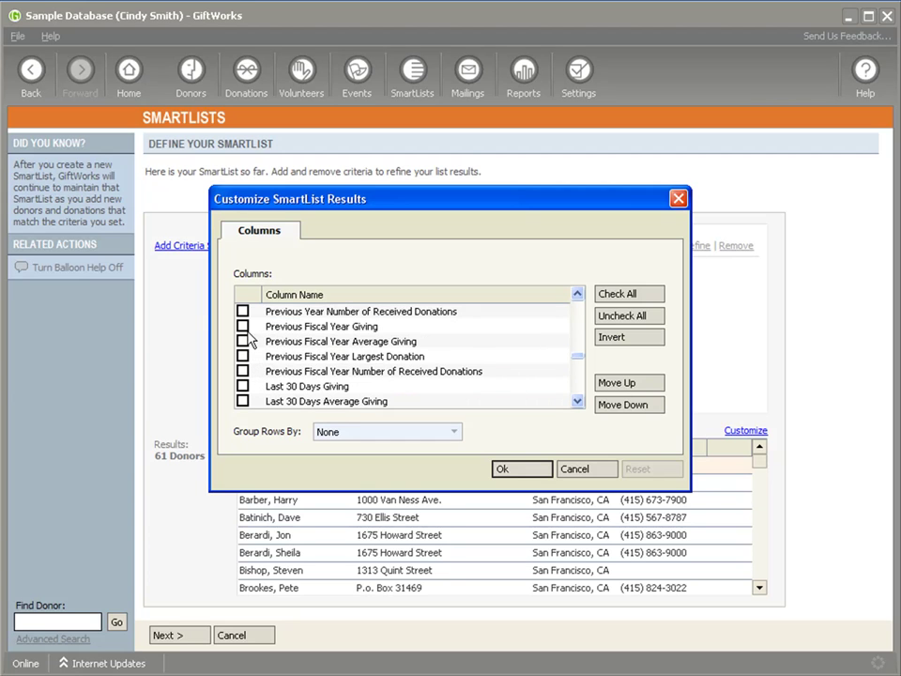
{"action": "left_click", "coordinate": [242, 326]}
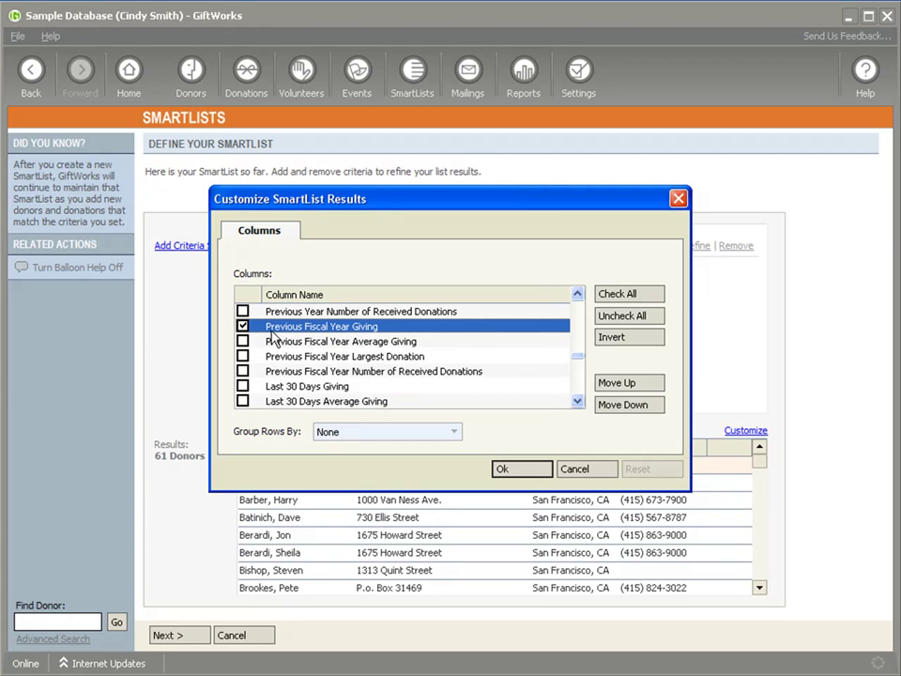
{"action": "left_click", "coordinate": [519, 469]}
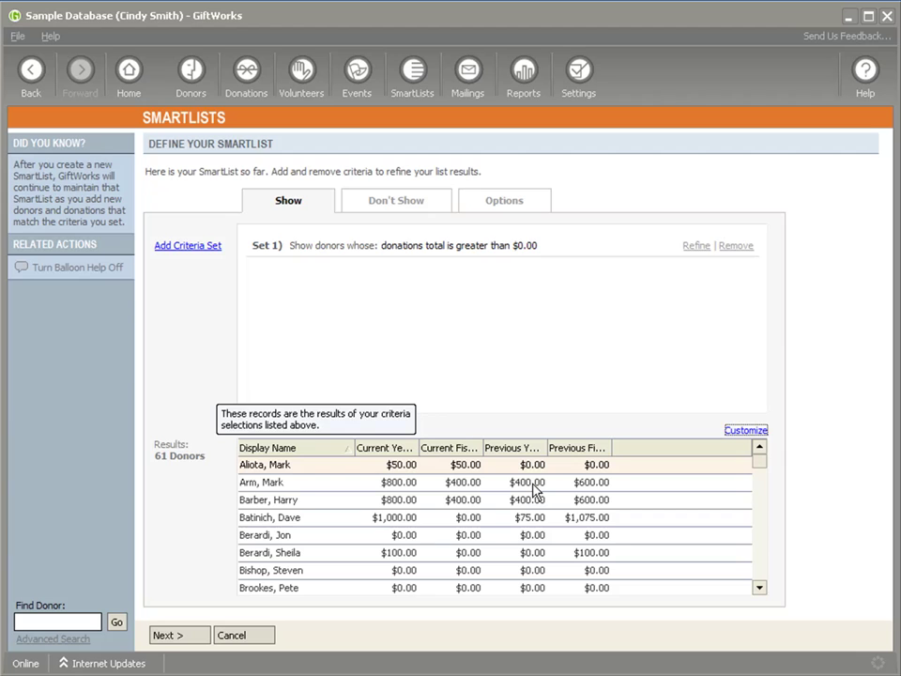
Replace the criterion with Current Year Total Donations greater than $500.00, leaving 12 donors.
{"action": "left_click", "coordinate": [729, 246]}
{"action": "left_click", "coordinate": [195, 248]}
{"action": "left_click", "coordinate": [396, 253]}
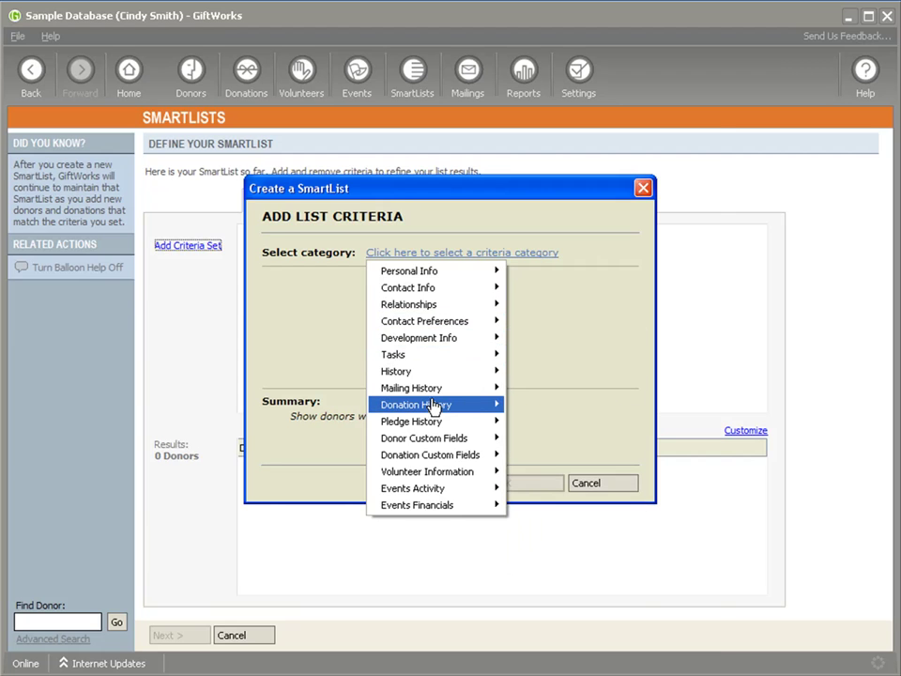
{"action": "mouse_move", "coordinate": [433, 408]}
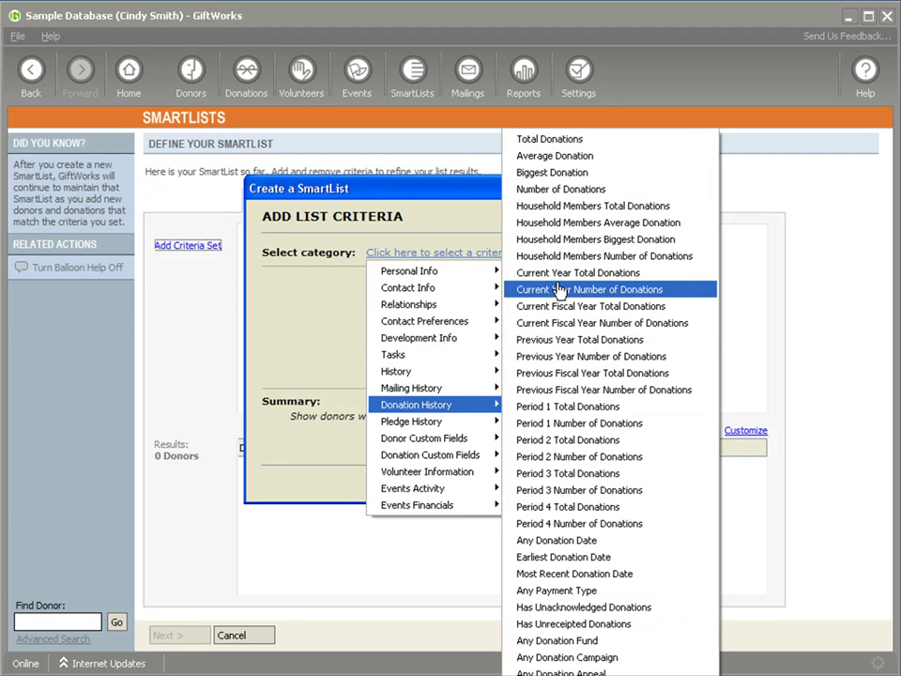
{"action": "left_click", "coordinate": [554, 274]}
{"action": "left_click", "coordinate": [381, 292]}
{"action": "left_click_drag", "start_coordinate": [359, 317], "coordinate": [296, 326]}
{"action": "type", "text": "500"}
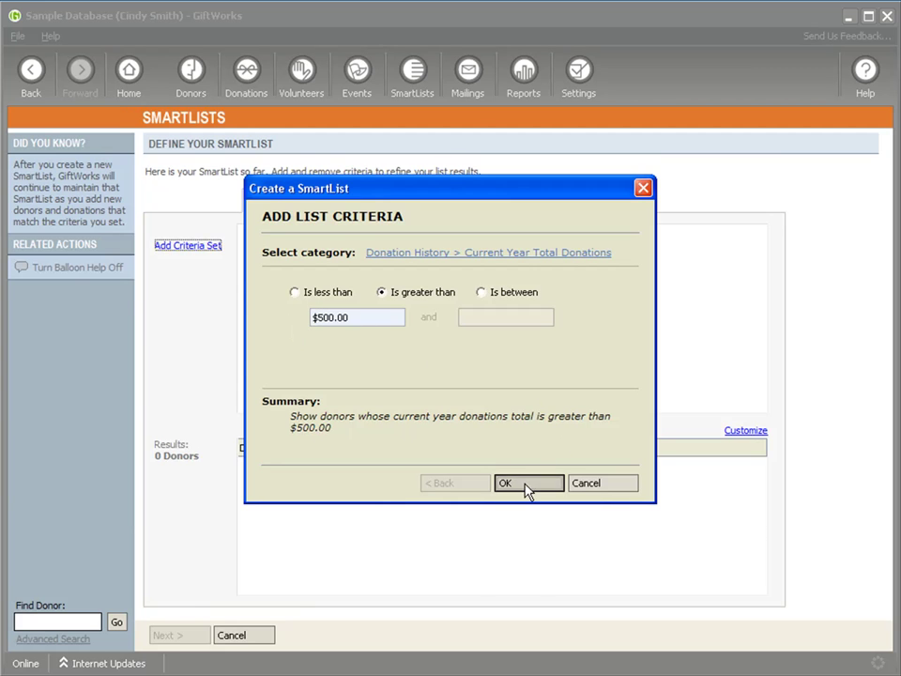
{"action": "left_click", "coordinate": [527, 484]}
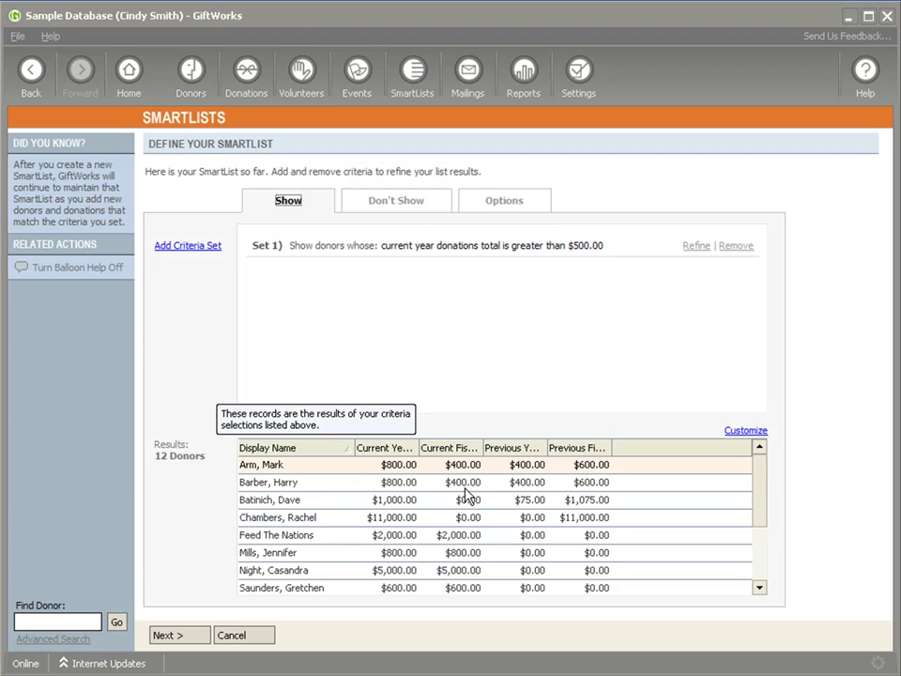
Show the Options tab and review the Period 1–4 time period settings, ending on Period 1.
{"action": "left_click", "coordinate": [511, 208]}
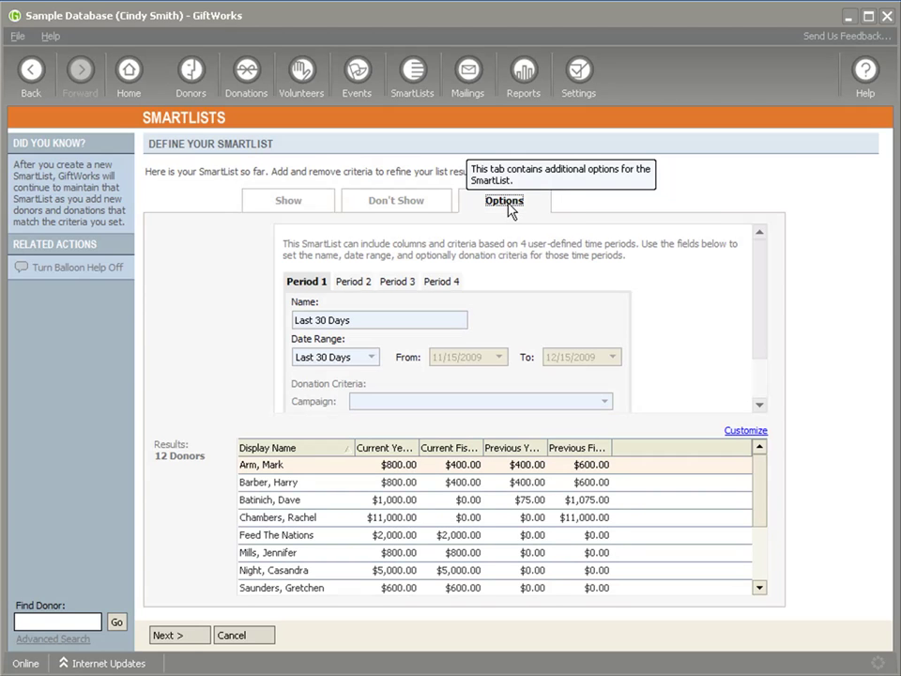
{"action": "left_click", "coordinate": [357, 281]}
{"action": "left_click", "coordinate": [388, 284]}
{"action": "left_click", "coordinate": [441, 281]}
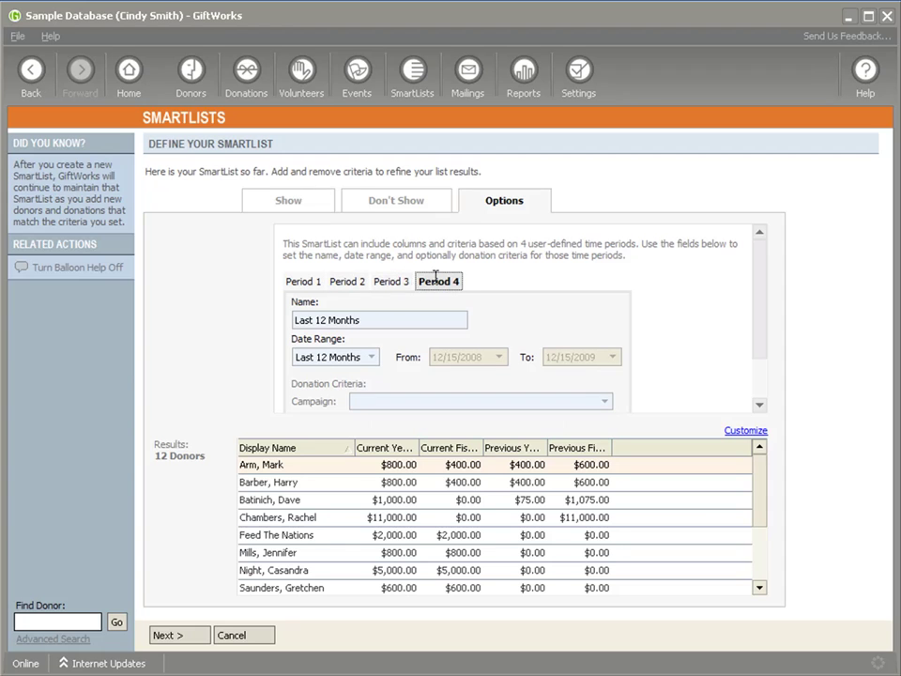
{"action": "left_click", "coordinate": [314, 281]}
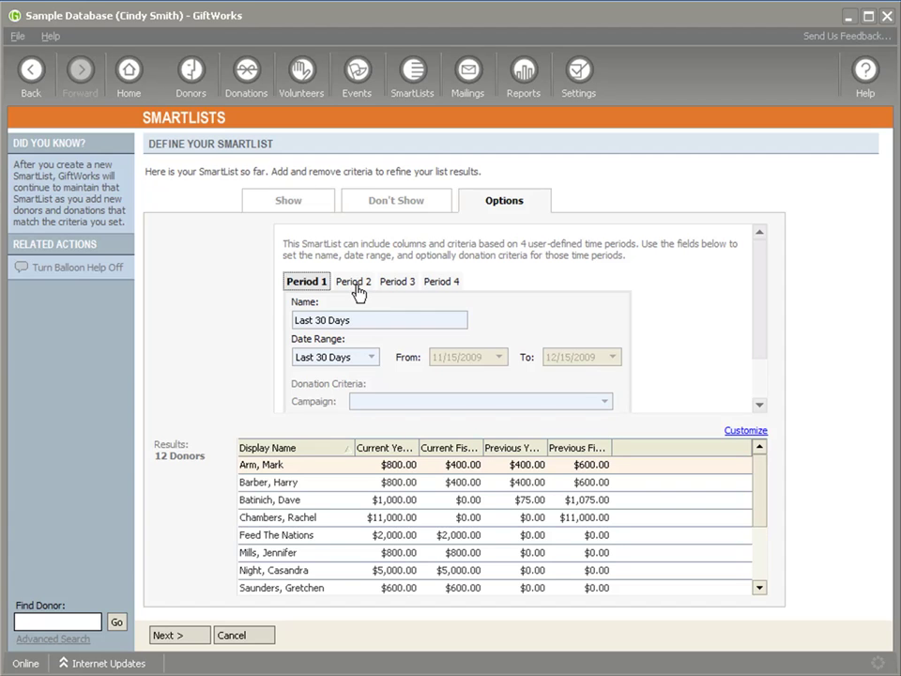
{"action": "left_click", "coordinate": [355, 284]}
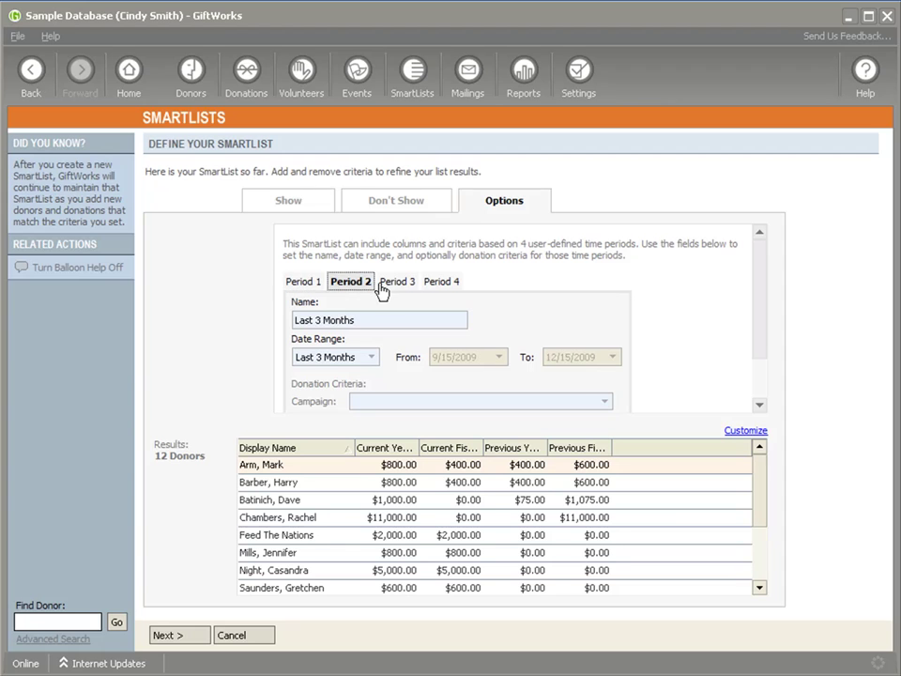
{"action": "left_click", "coordinate": [398, 284]}
{"action": "left_click", "coordinate": [440, 283]}
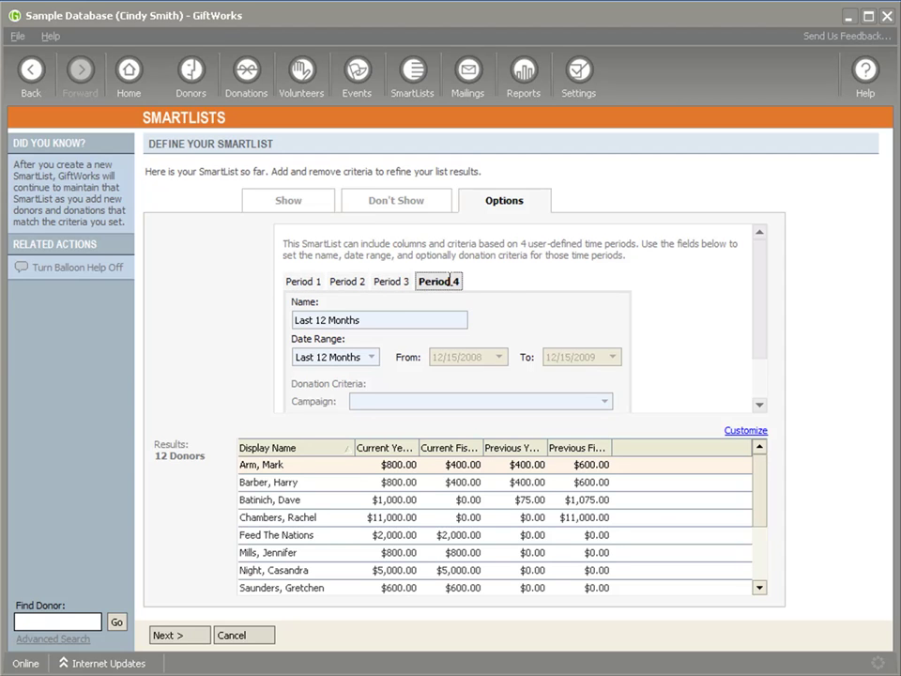
{"action": "left_click", "coordinate": [305, 283]}
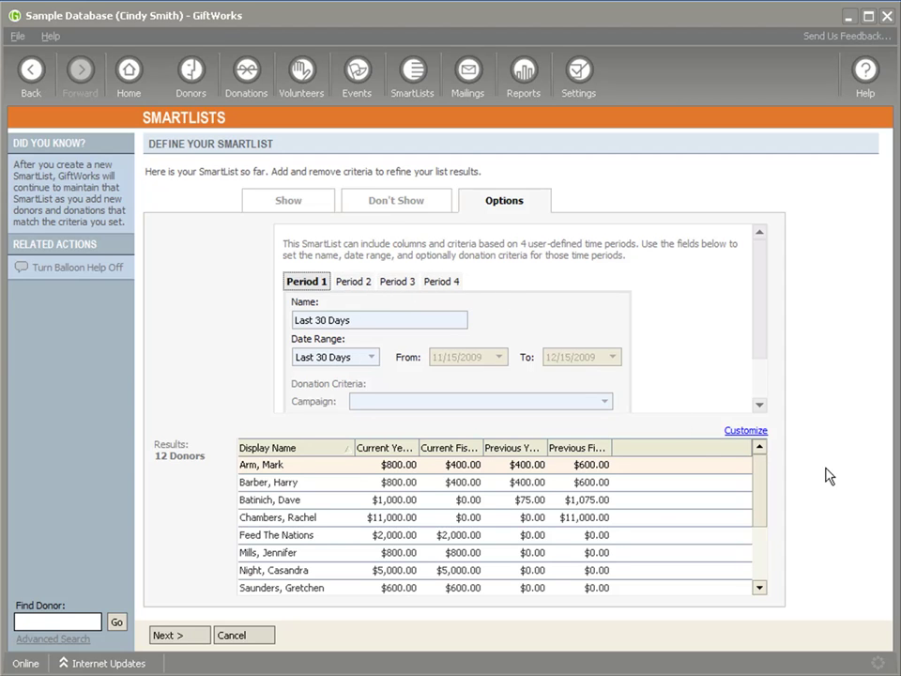
Look through the result column choices and close them without changes.
{"action": "left_click", "coordinate": [732, 432]}
{"action": "left_click_drag", "start_coordinate": [578, 303], "coordinate": [582, 360]}
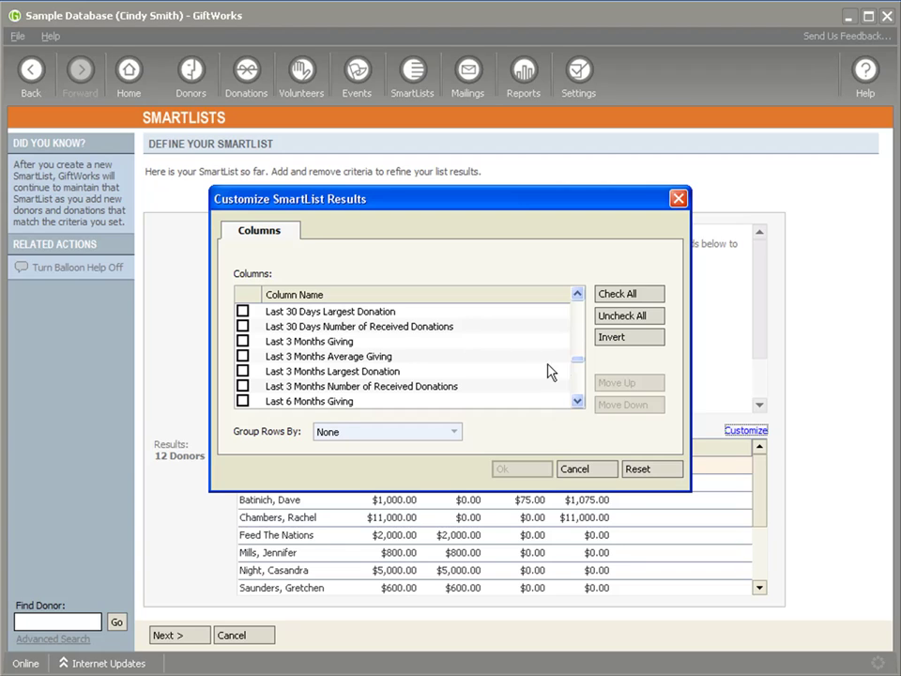
{"action": "scroll", "coordinate": [577, 366], "scroll_direction": "down", "scroll_amount": 1}
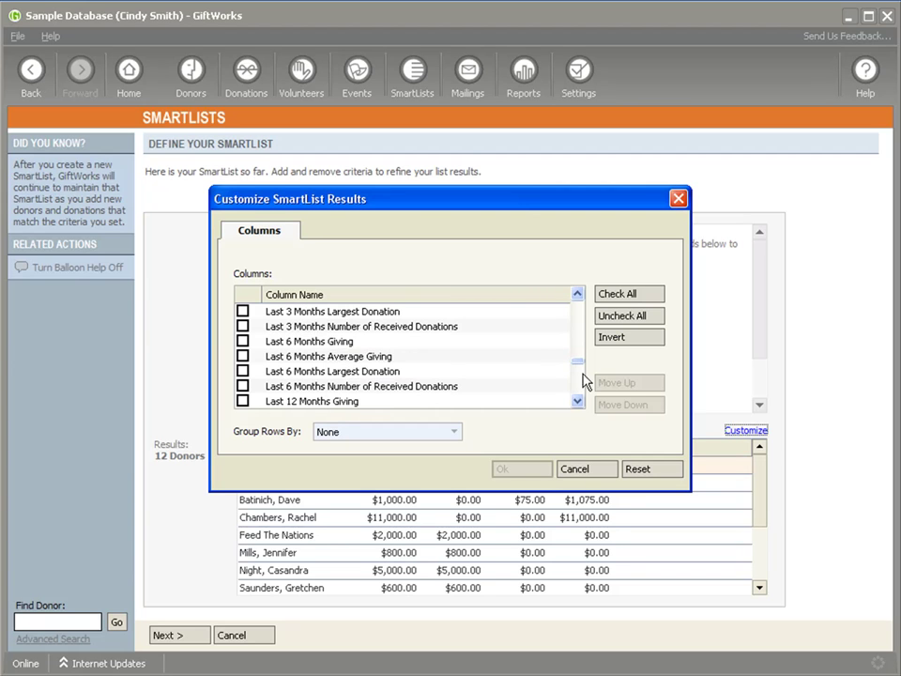
{"action": "left_click", "coordinate": [576, 469]}
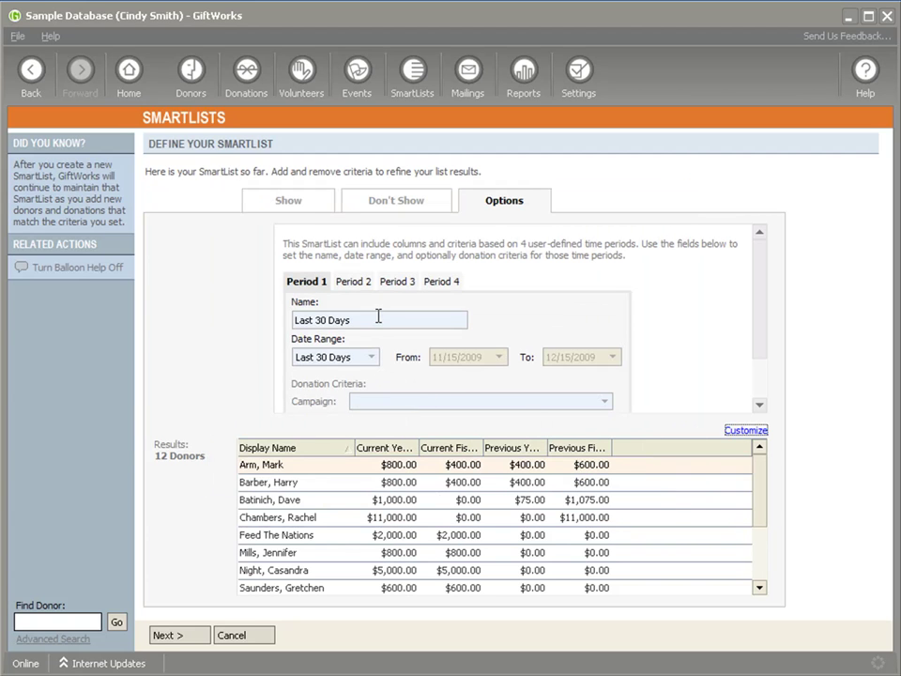
Name Period 1 '2009 Qtr1' with custom dates 1/1/2009 to 3/31/2009.
{"action": "left_click_drag", "start_coordinate": [372, 318], "coordinate": [294, 320]}
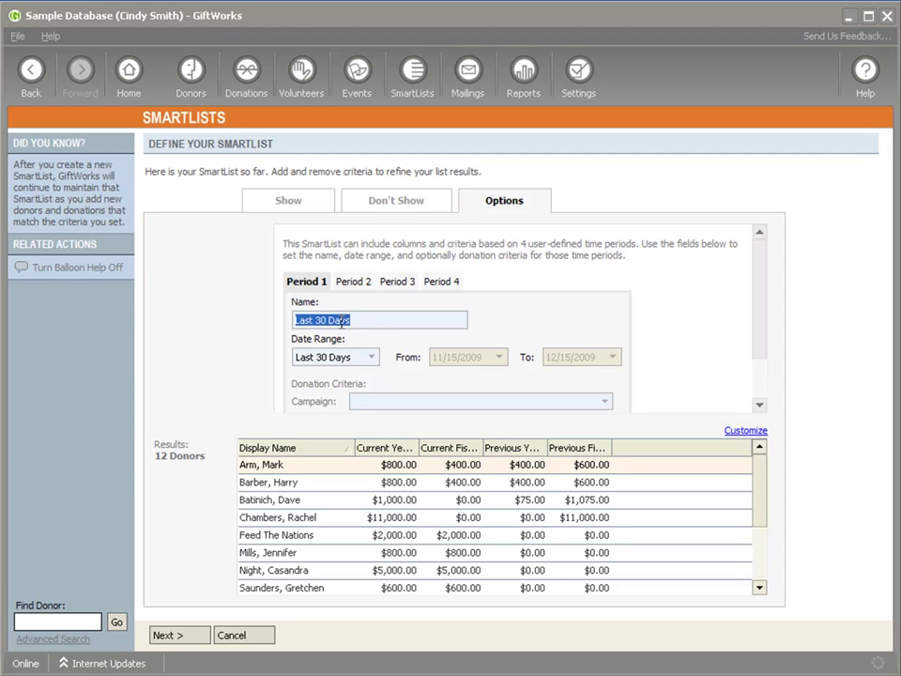
{"action": "type", "text": "2009 Qtr1"}
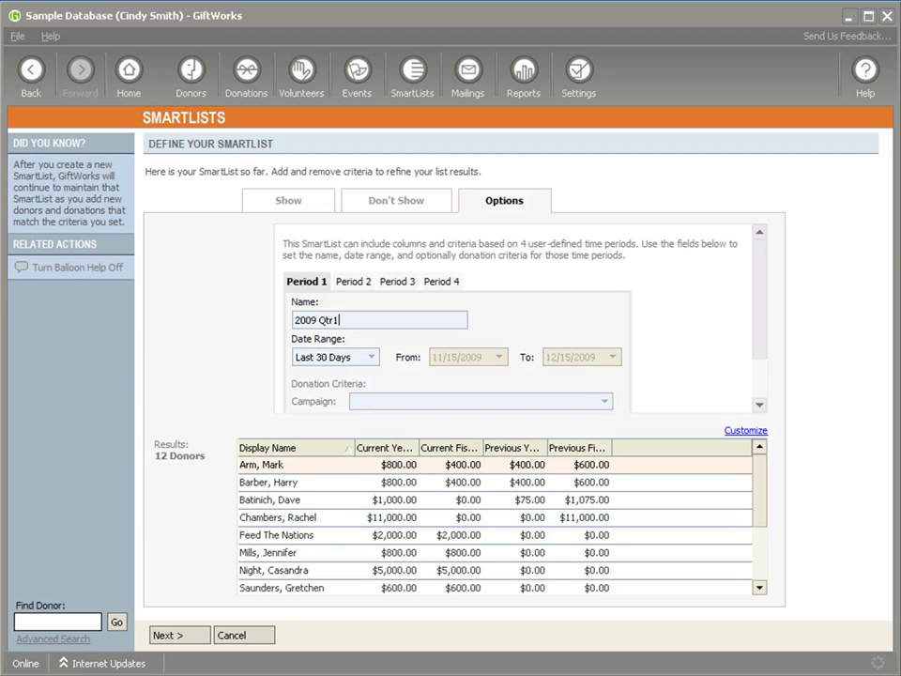
{"action": "left_click", "coordinate": [372, 359]}
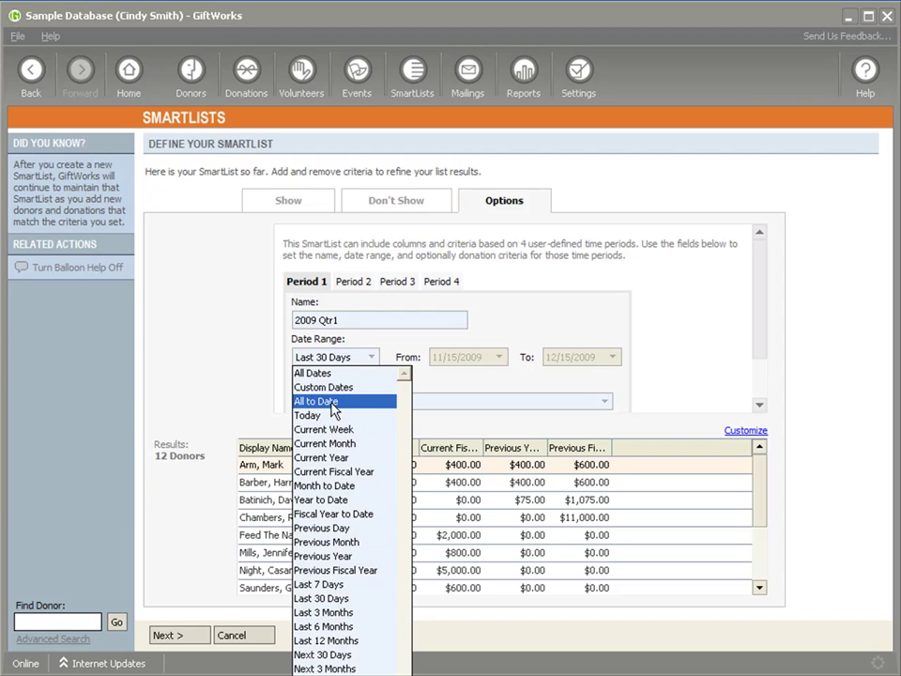
{"action": "left_click", "coordinate": [334, 389]}
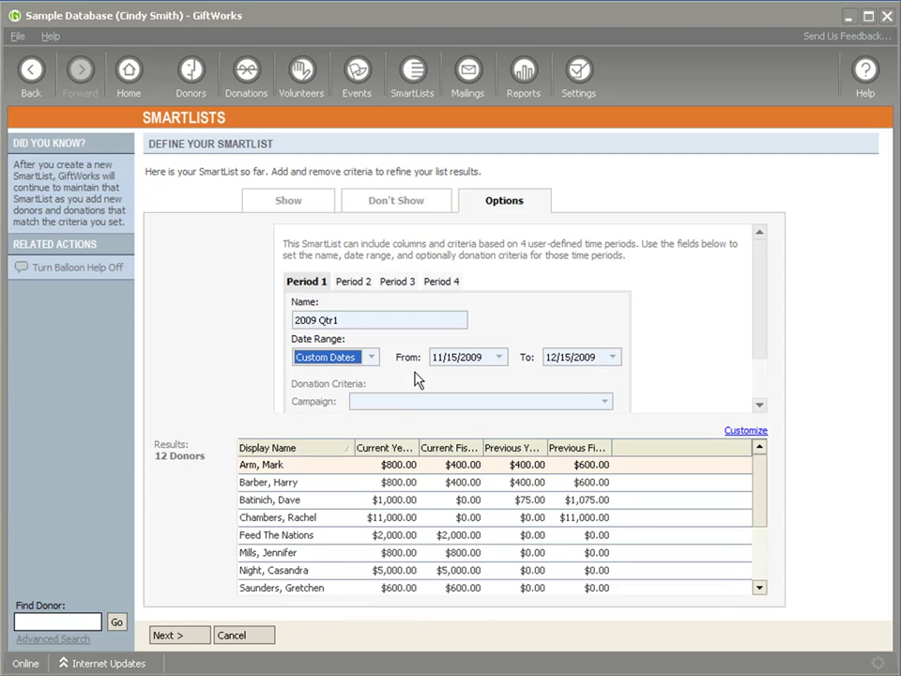
{"action": "key", "text": "Tab"}
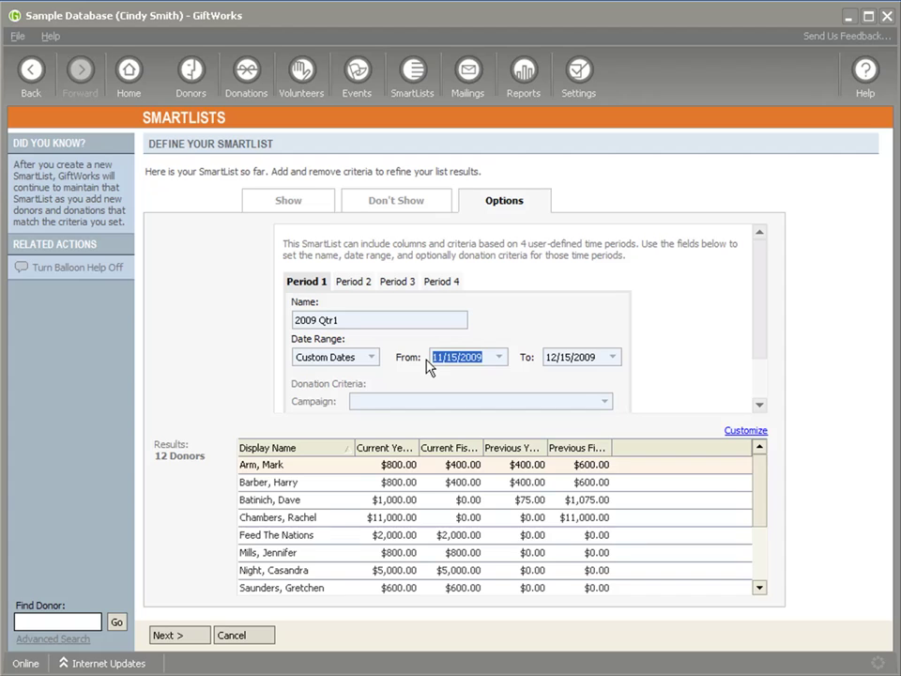
{"action": "type", "text": "1/1/2009"}
{"action": "key", "text": "Tab"}
{"action": "type", "text": "3"}
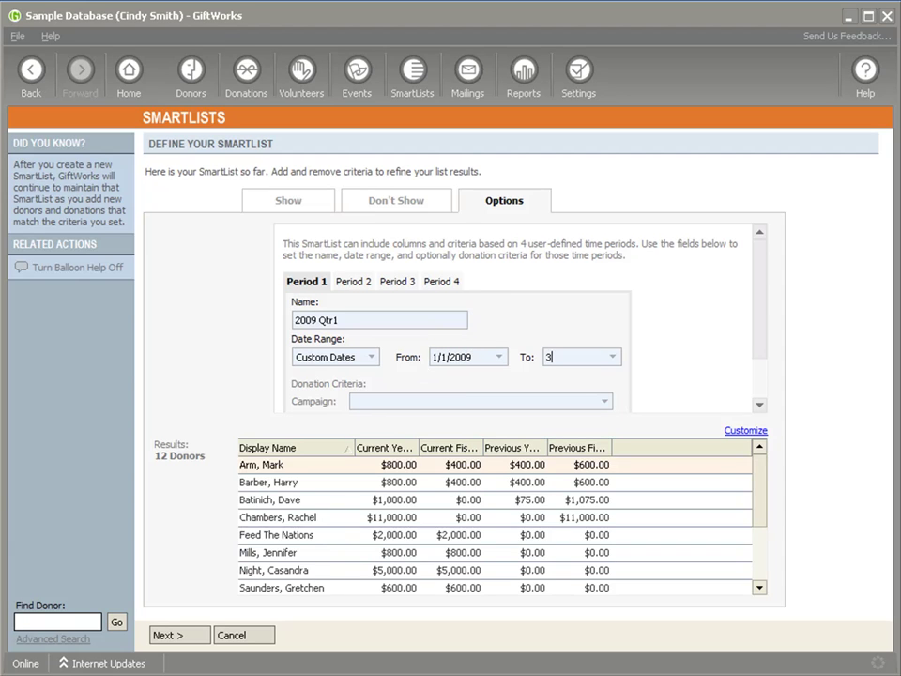
{"action": "type", "text": "/31/20"}
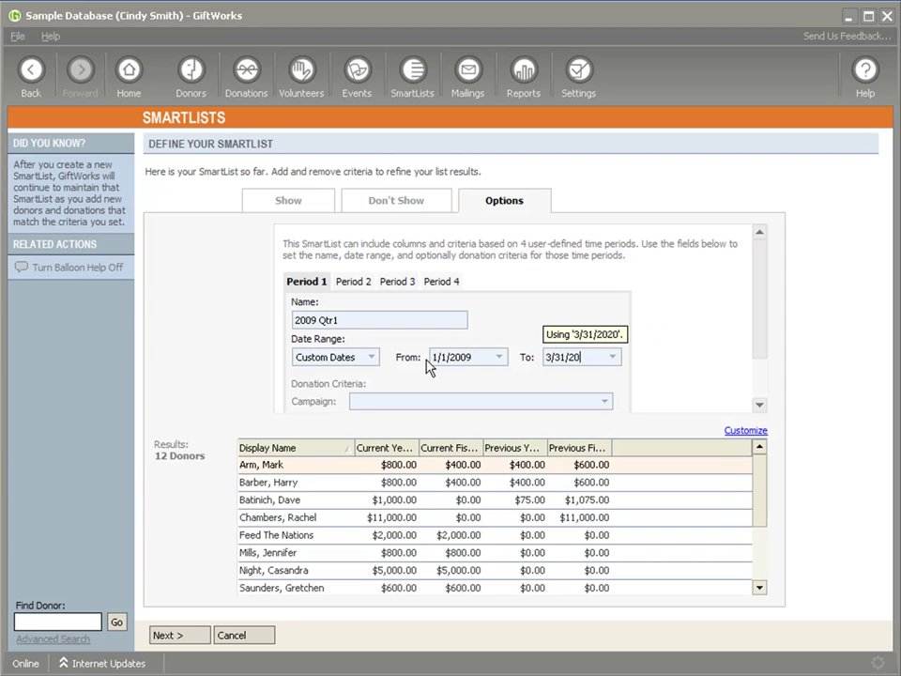
{"action": "type", "text": "09"}
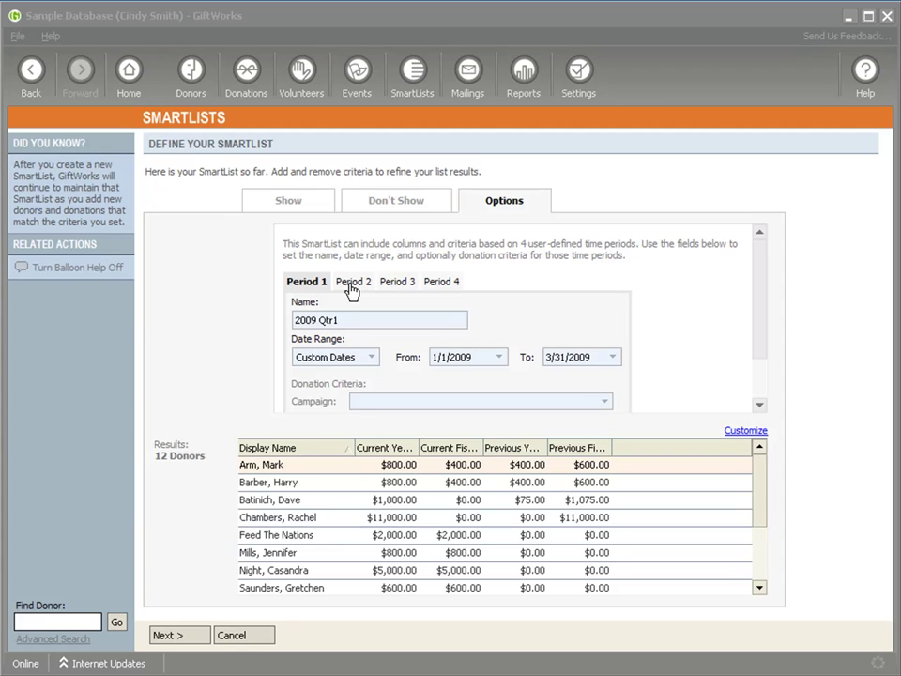
Check the Period 2, 3 and 4 quarter names and dates, returning to Period 1.
{"action": "left_click", "coordinate": [352, 289]}
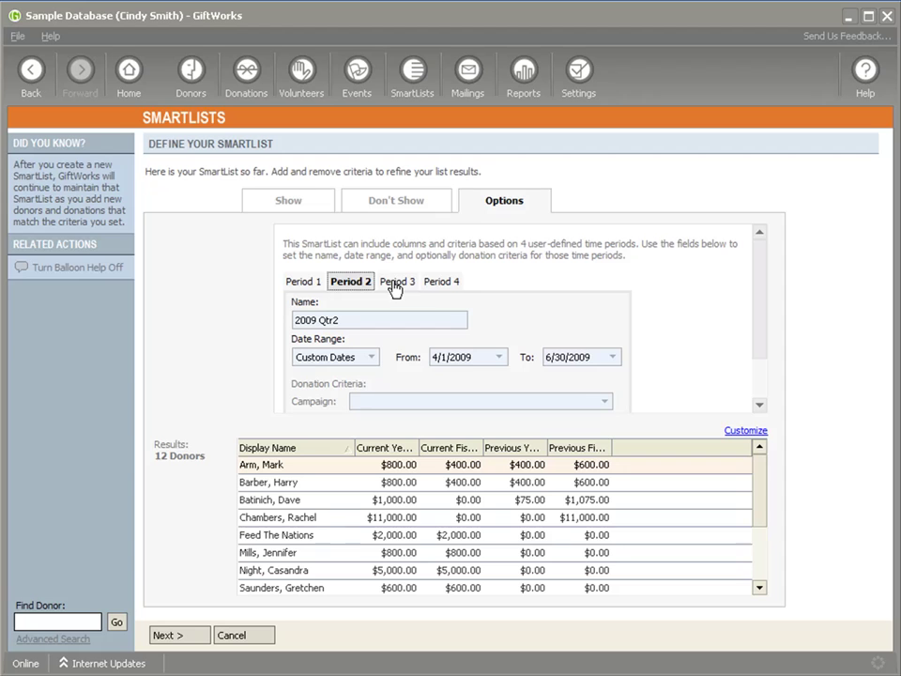
{"action": "left_click", "coordinate": [397, 285]}
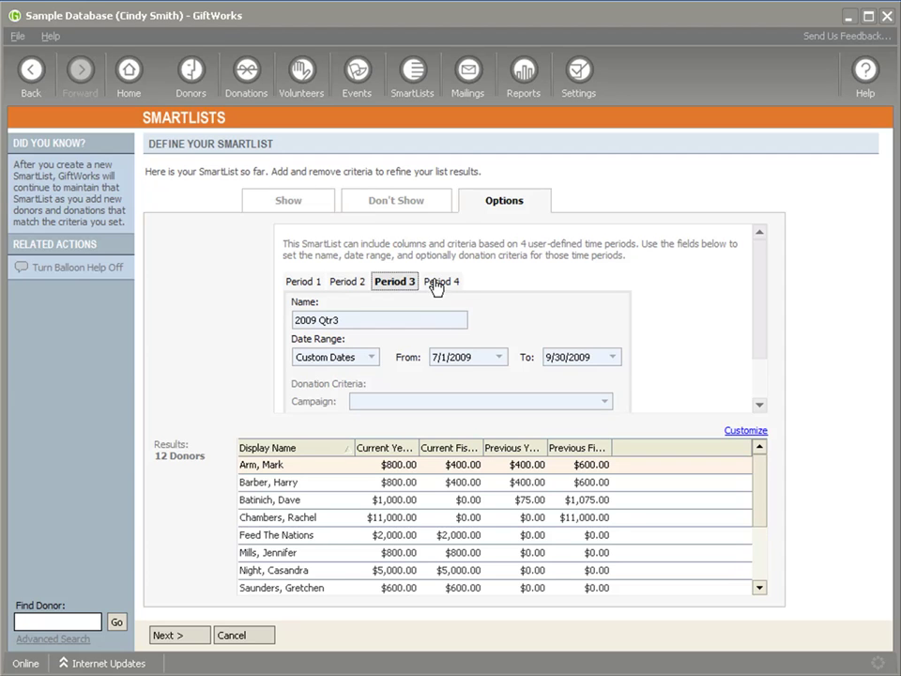
{"action": "left_click", "coordinate": [439, 283]}
{"action": "left_click", "coordinate": [305, 282]}
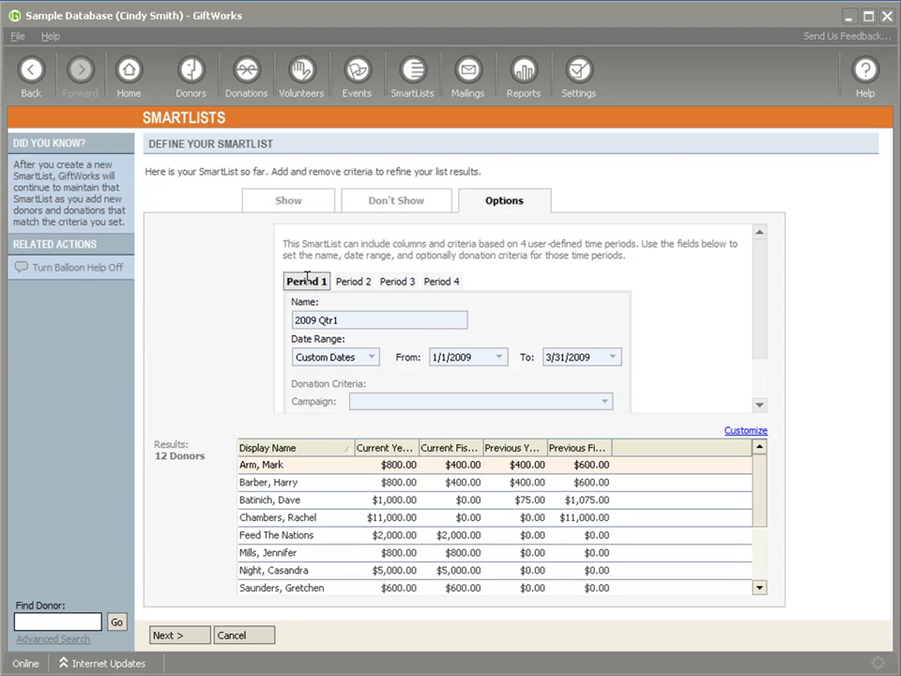
Remove the Current Year, Current Fiscal Year, Previous Year and Previous Fiscal Year Giving columns.
{"action": "left_click", "coordinate": [738, 429]}
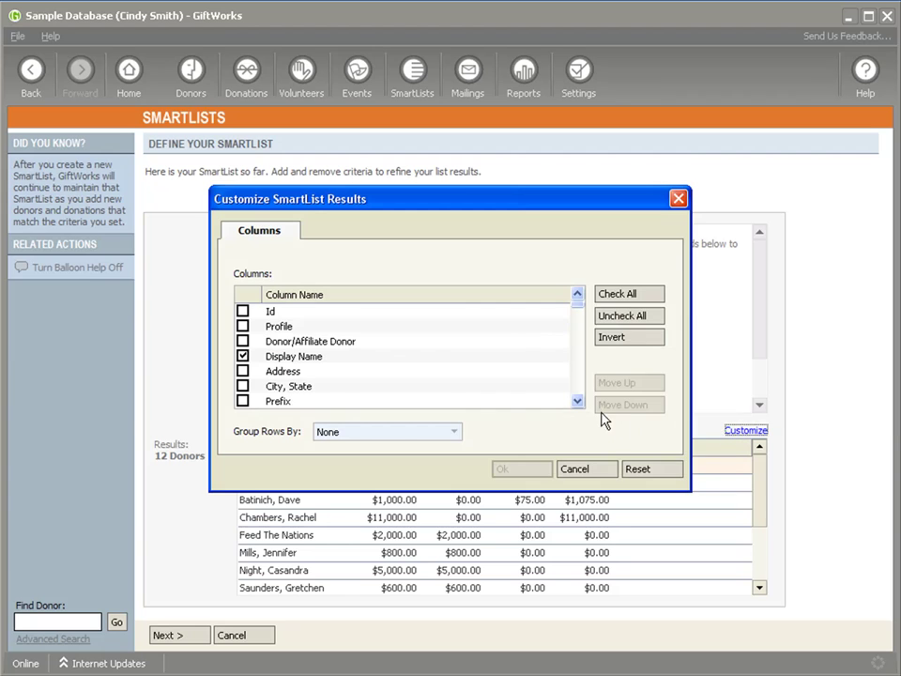
{"action": "left_click_drag", "start_coordinate": [579, 307], "coordinate": [577, 349]}
{"action": "left_click", "coordinate": [242, 386]}
{"action": "scroll", "coordinate": [244, 396], "scroll_direction": "down", "scroll_amount": 1}
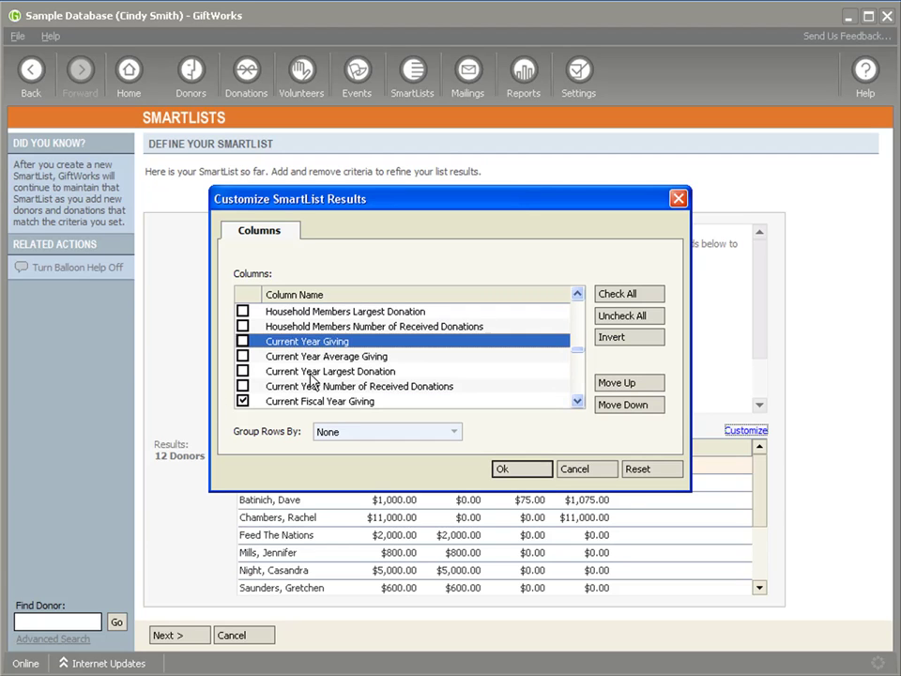
{"action": "left_click", "coordinate": [248, 401]}
{"action": "scroll", "coordinate": [263, 396], "scroll_direction": "down", "scroll_amount": 2}
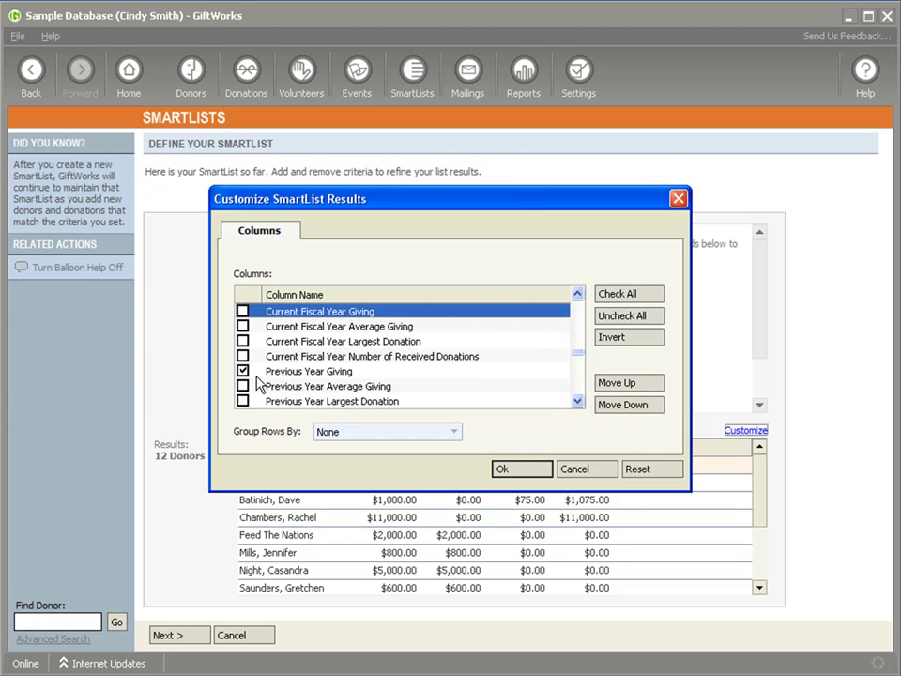
{"action": "left_click", "coordinate": [242, 371]}
{"action": "scroll", "coordinate": [243, 375], "scroll_direction": "down", "scroll_amount": 1}
{"action": "left_click", "coordinate": [242, 386]}
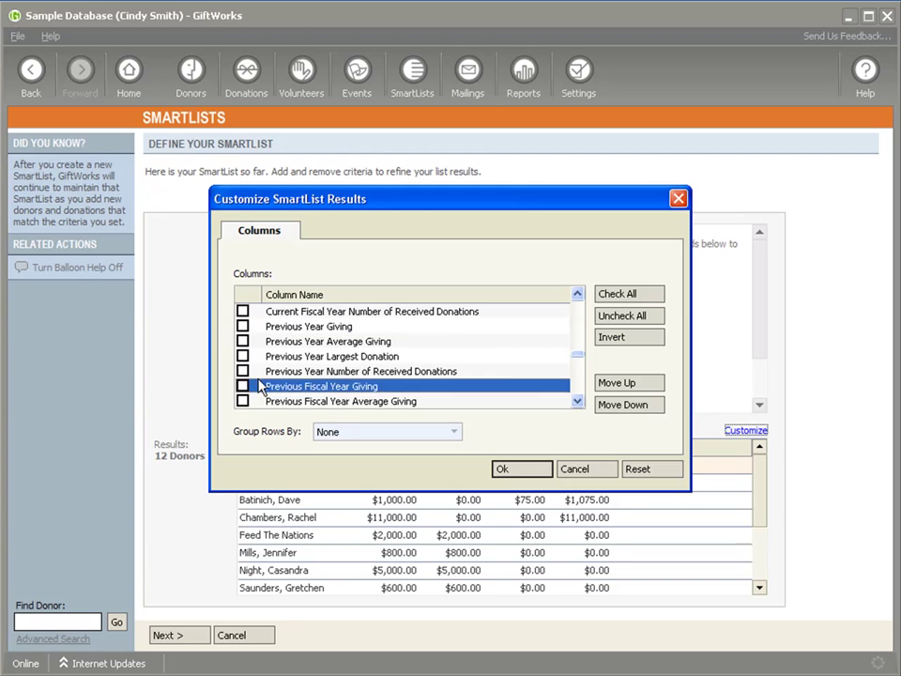
Add the 2009 Qtr1, Qtr2, Qtr3 and Qtr4 Giving columns to the results.
{"action": "scroll", "coordinate": [246, 380], "scroll_direction": "down", "scroll_amount": 3}
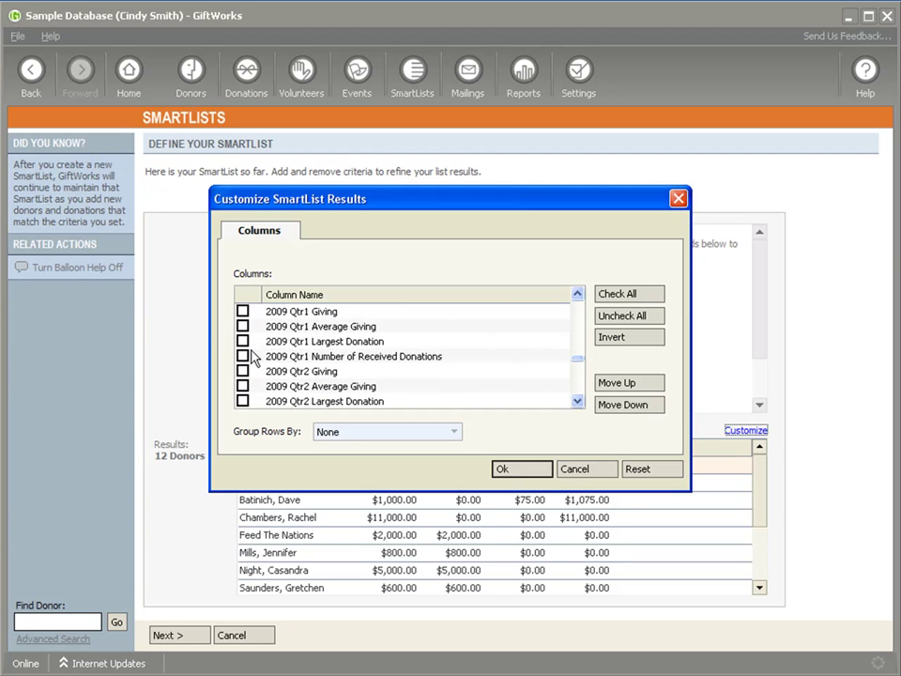
{"action": "left_click", "coordinate": [242, 311]}
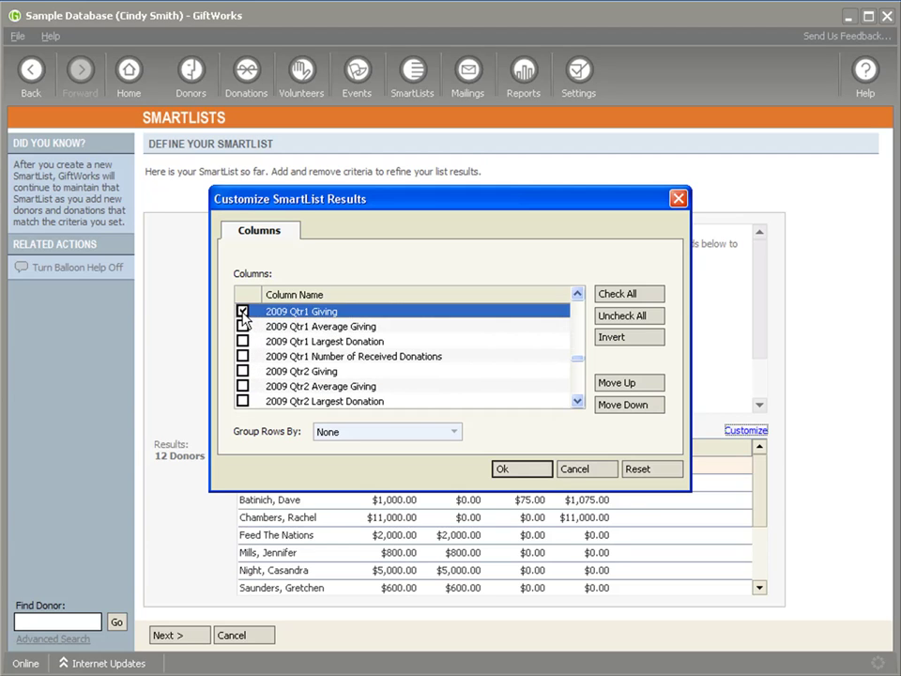
{"action": "left_click", "coordinate": [242, 371]}
{"action": "scroll", "coordinate": [262, 376], "scroll_direction": "down", "scroll_amount": 1}
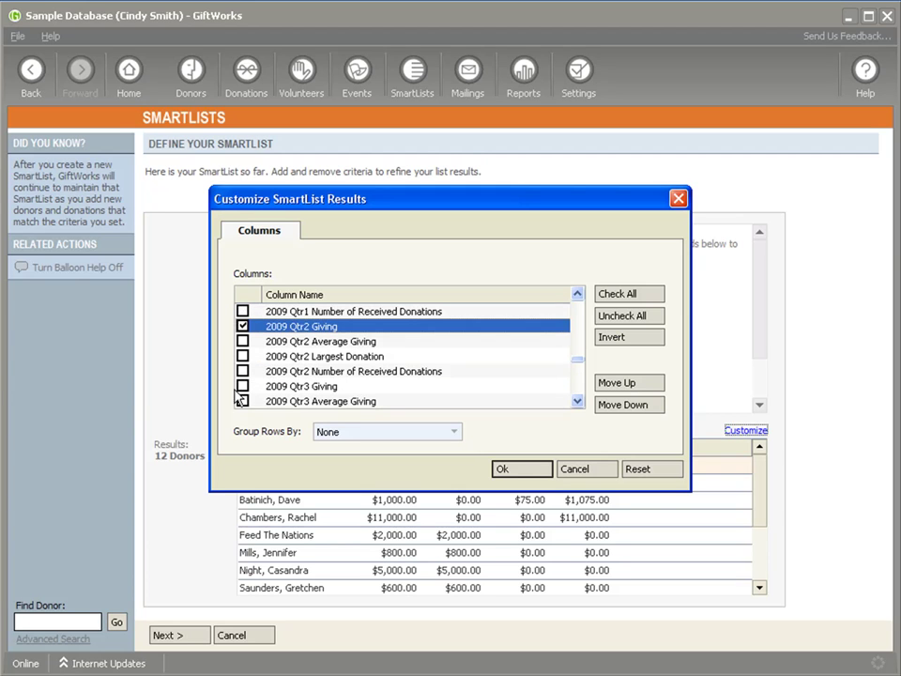
{"action": "left_click", "coordinate": [242, 386]}
{"action": "scroll", "coordinate": [249, 390], "scroll_direction": "down", "scroll_amount": 1}
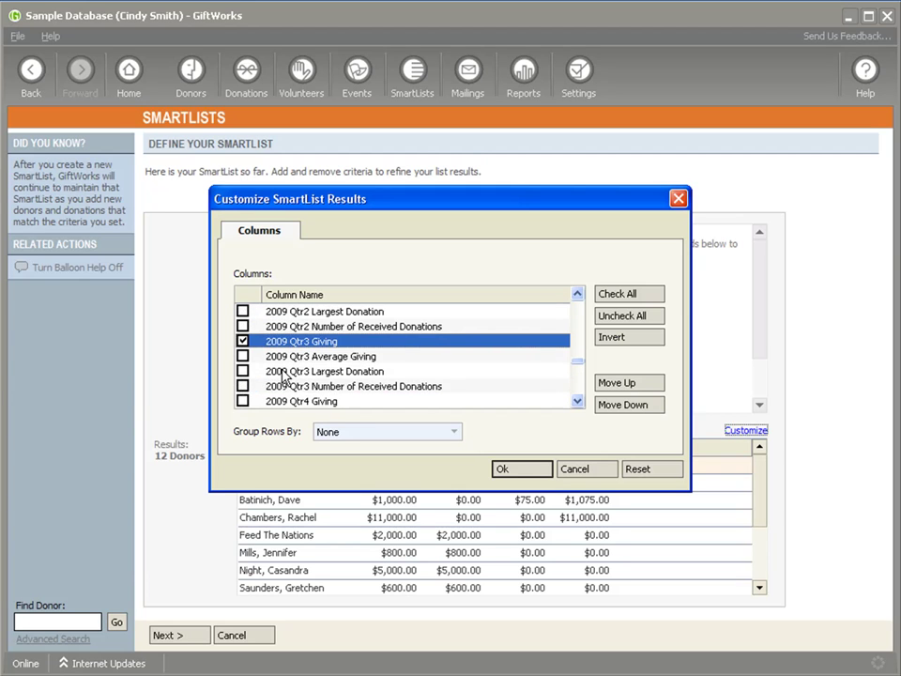
{"action": "left_click", "coordinate": [243, 401]}
{"action": "left_click", "coordinate": [504, 467]}
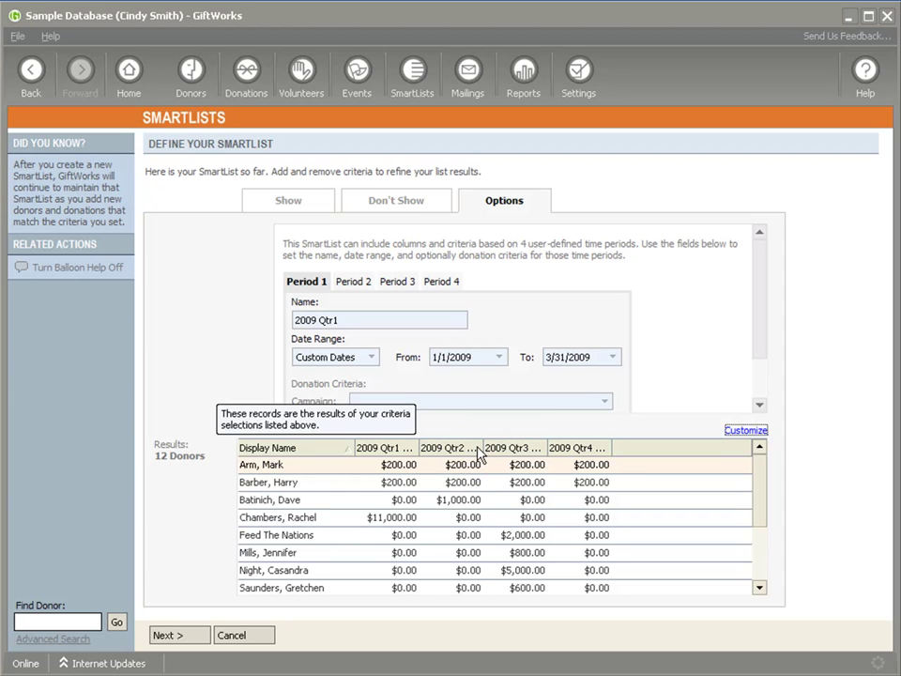
On the Show tab, replace the criteria with Period 1 Total Donations greater than $0.
{"action": "left_click", "coordinate": [288, 202]}
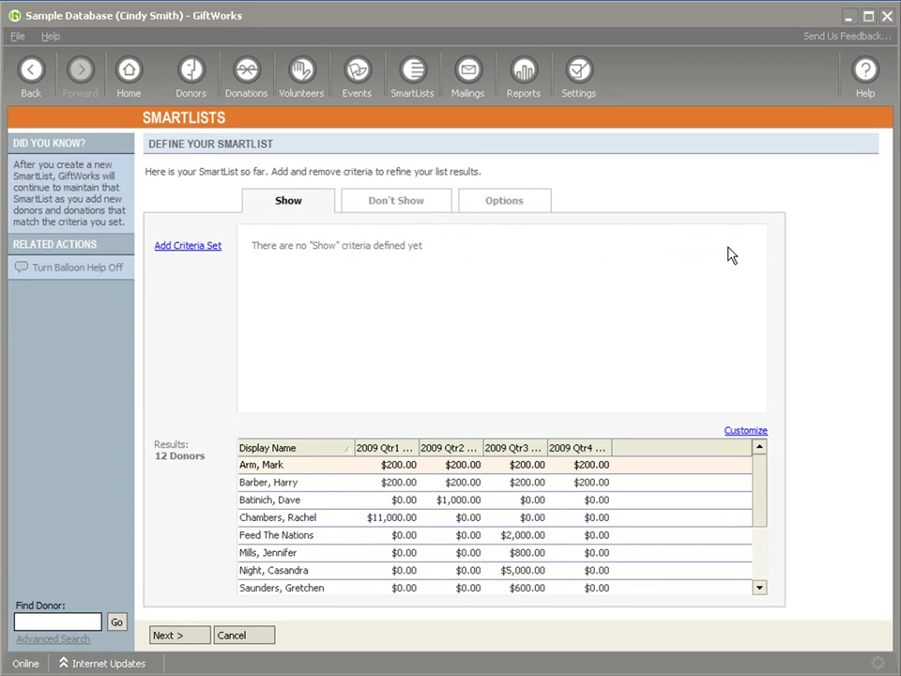
{"action": "left_click", "coordinate": [734, 246]}
{"action": "left_click", "coordinate": [184, 248]}
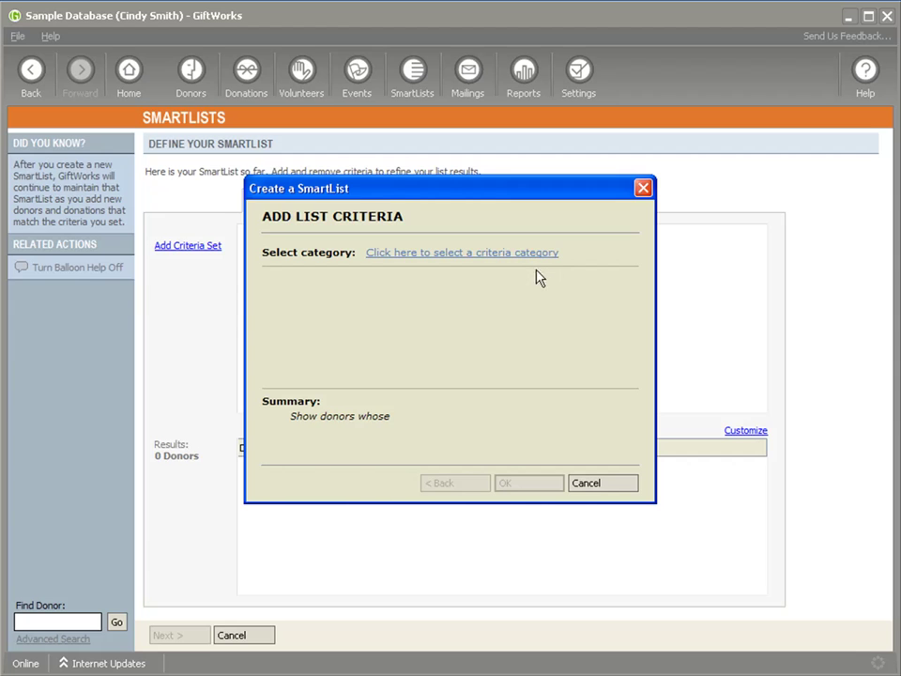
{"action": "left_click", "coordinate": [511, 254]}
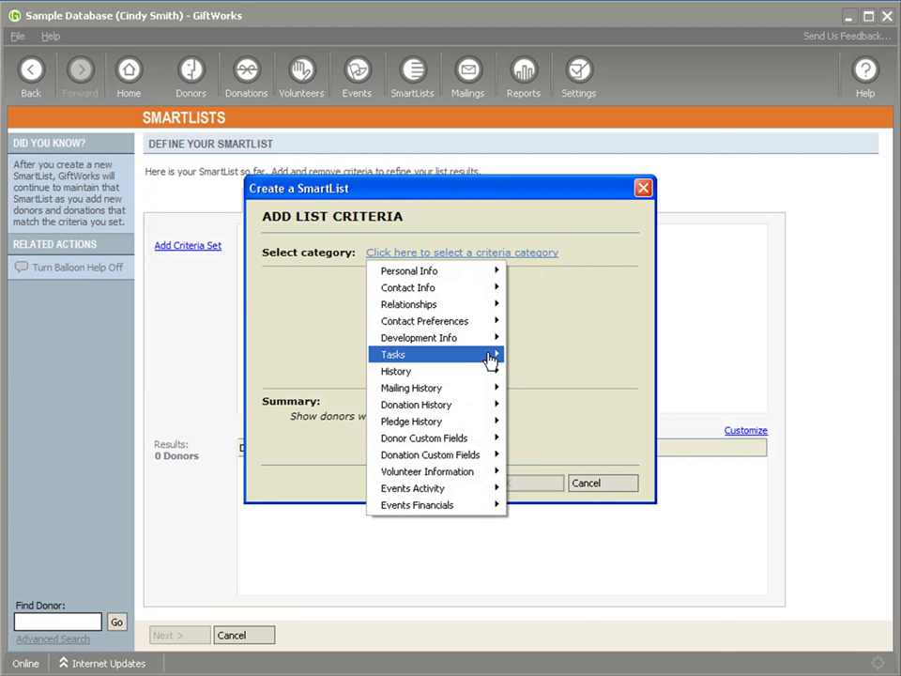
{"action": "mouse_move", "coordinate": [472, 408]}
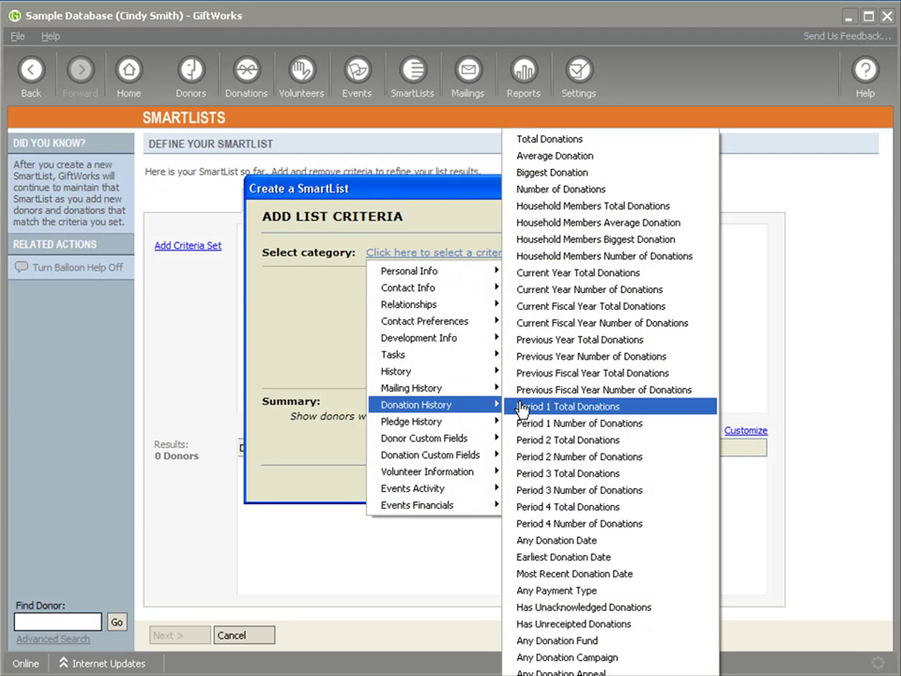
{"action": "left_click", "coordinate": [524, 407]}
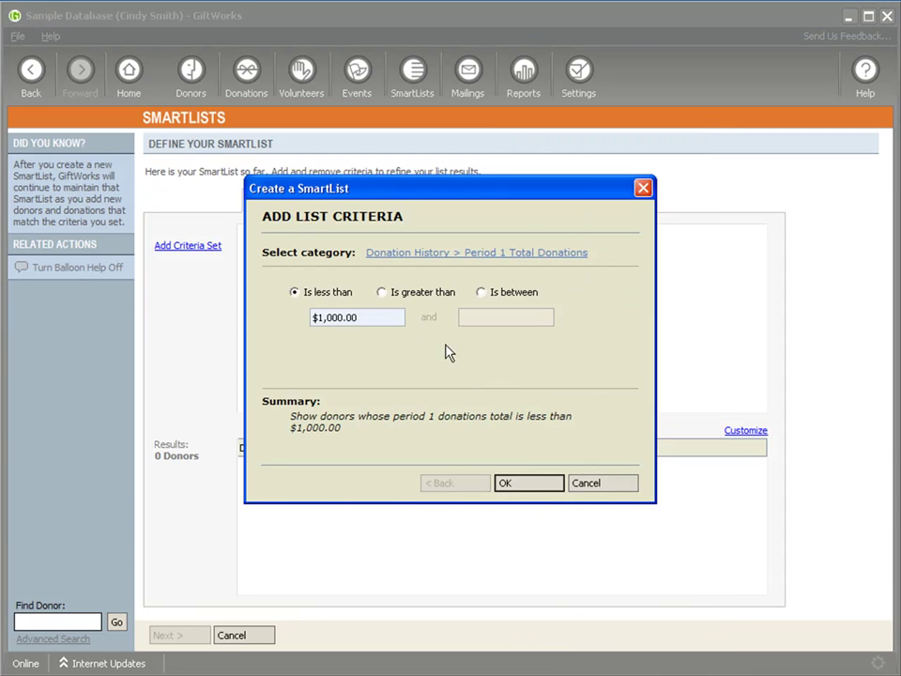
{"action": "left_click", "coordinate": [381, 291]}
{"action": "left_click_drag", "start_coordinate": [361, 317], "coordinate": [308, 334]}
{"action": "type", "text": "$0"}
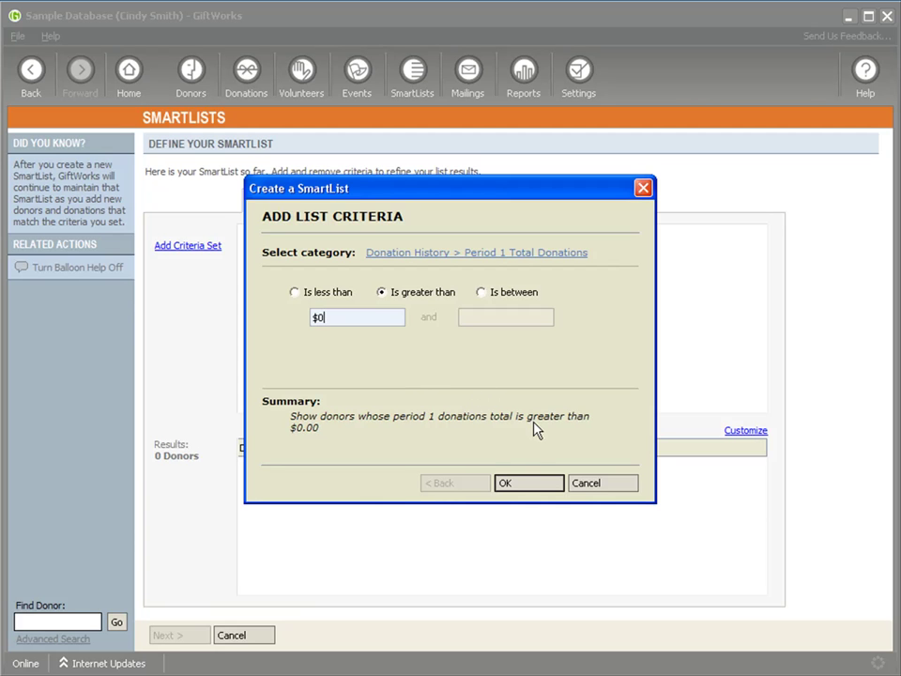
Save the Period 1 criterion and begin refining its criteria set.
{"action": "left_click", "coordinate": [522, 484]}
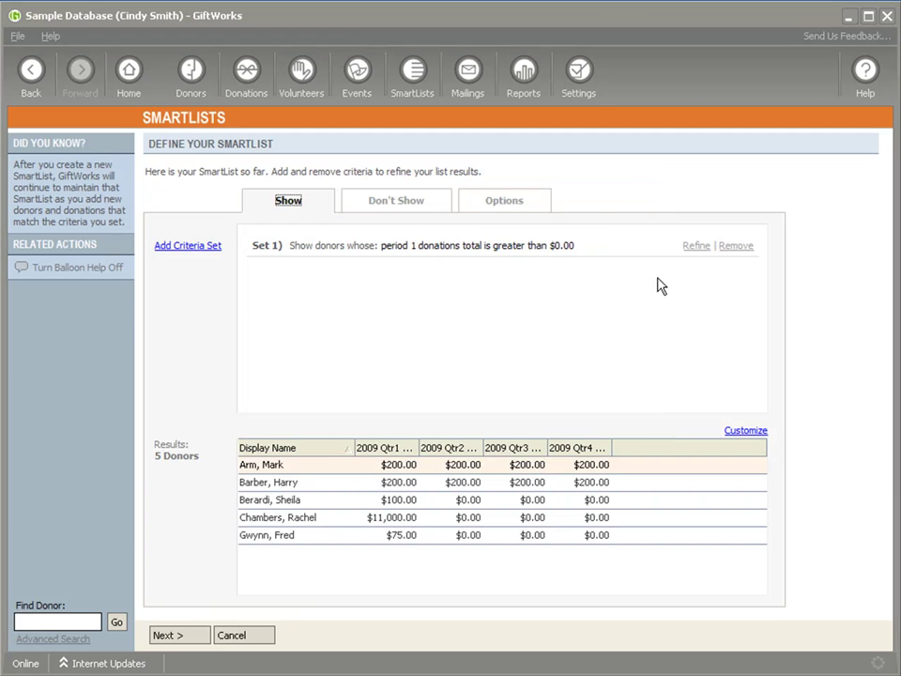
{"action": "left_click", "coordinate": [695, 246]}
{"action": "left_click", "coordinate": [294, 298]}
Append Period 2 Total Donations greater than $0 and finish refining, leaving 2 donors.
{"action": "left_click", "coordinate": [428, 254]}
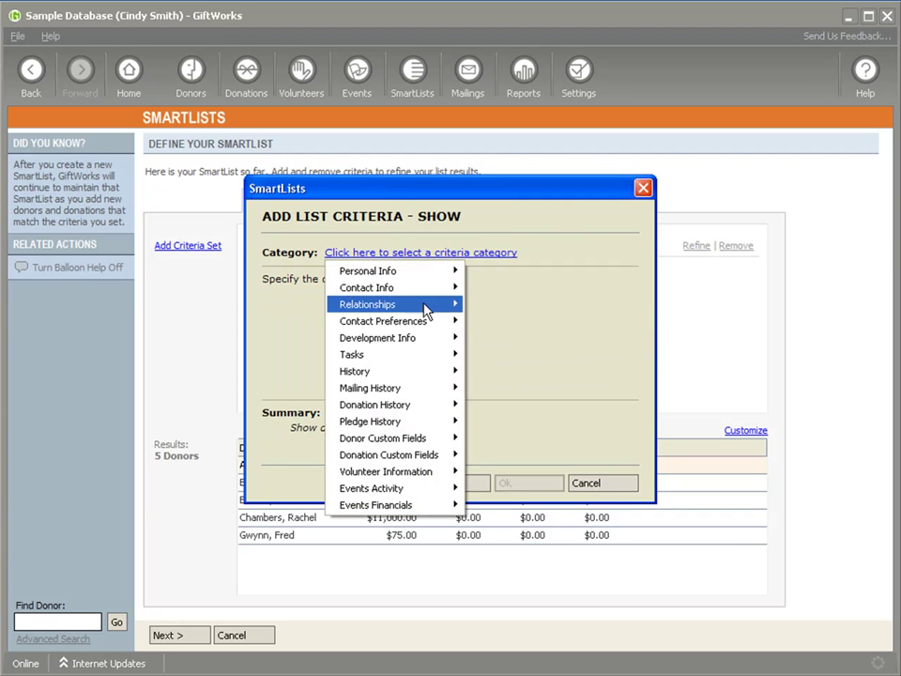
{"action": "mouse_move", "coordinate": [422, 414]}
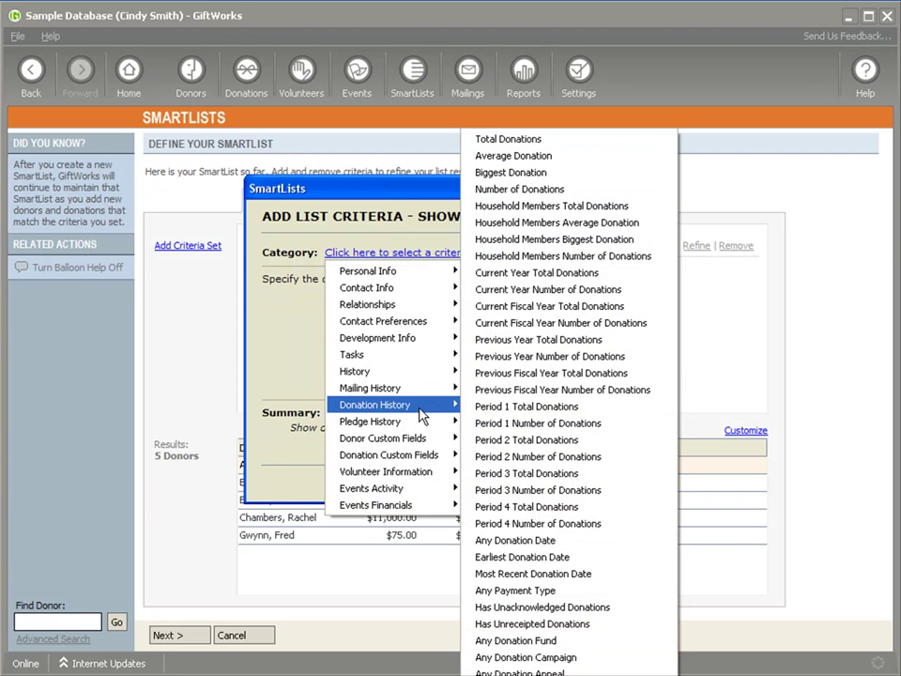
{"action": "left_click", "coordinate": [484, 439]}
{"action": "left_click", "coordinate": [381, 303]}
{"action": "left_click_drag", "start_coordinate": [375, 328], "coordinate": [301, 329]}
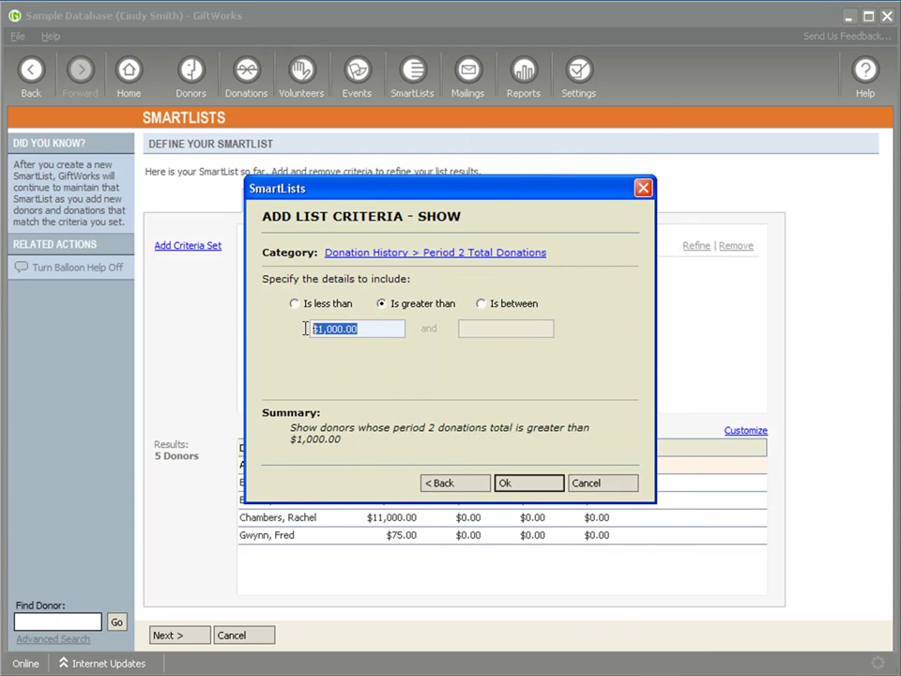
{"action": "type", "text": "$0"}
{"action": "left_click", "coordinate": [529, 498]}
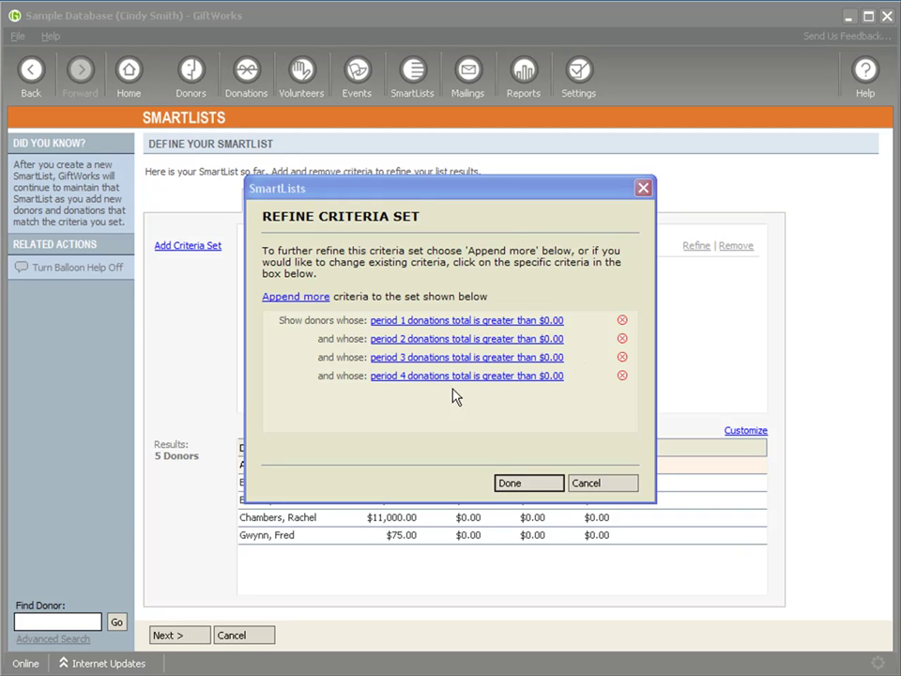
{"action": "left_click_drag", "start_coordinate": [433, 197], "coordinate": [429, 81]}
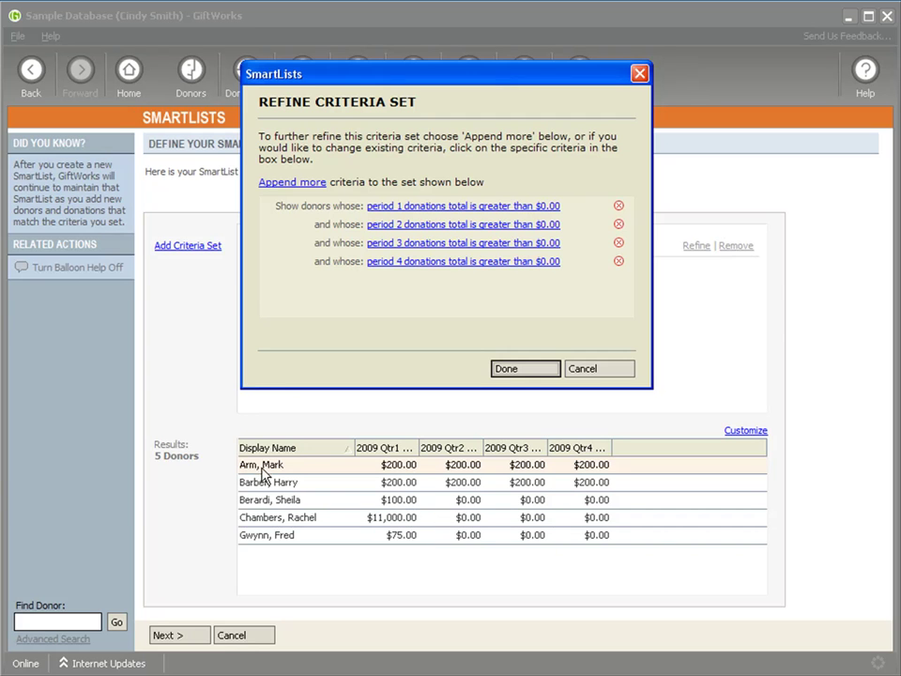
{"action": "left_click", "coordinate": [515, 374]}
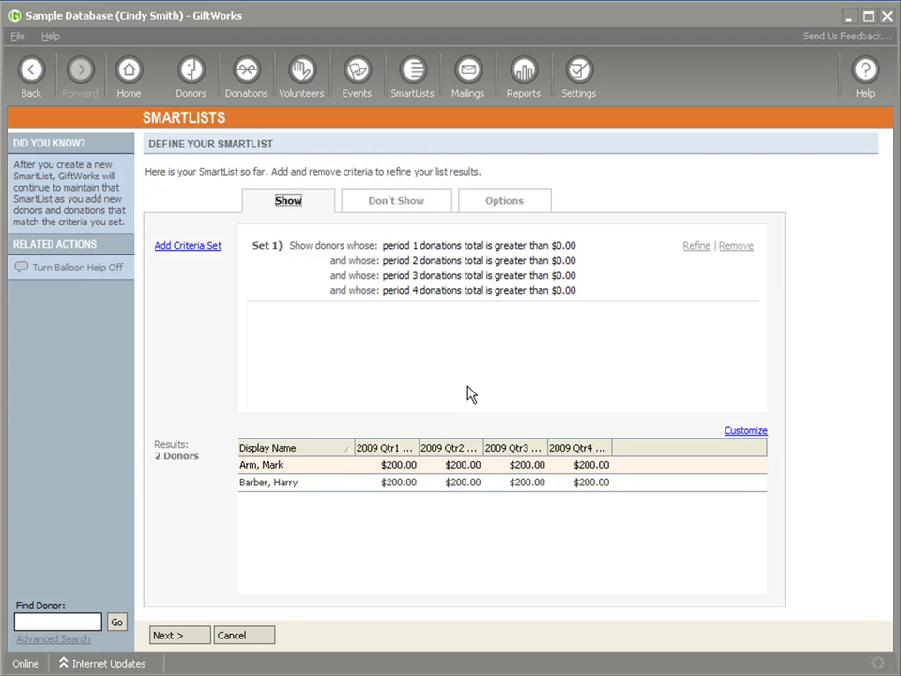
On the Options tab, inspect the Campaign, Appeal and Fund lists without choosing anything.
{"action": "left_click", "coordinate": [496, 203]}
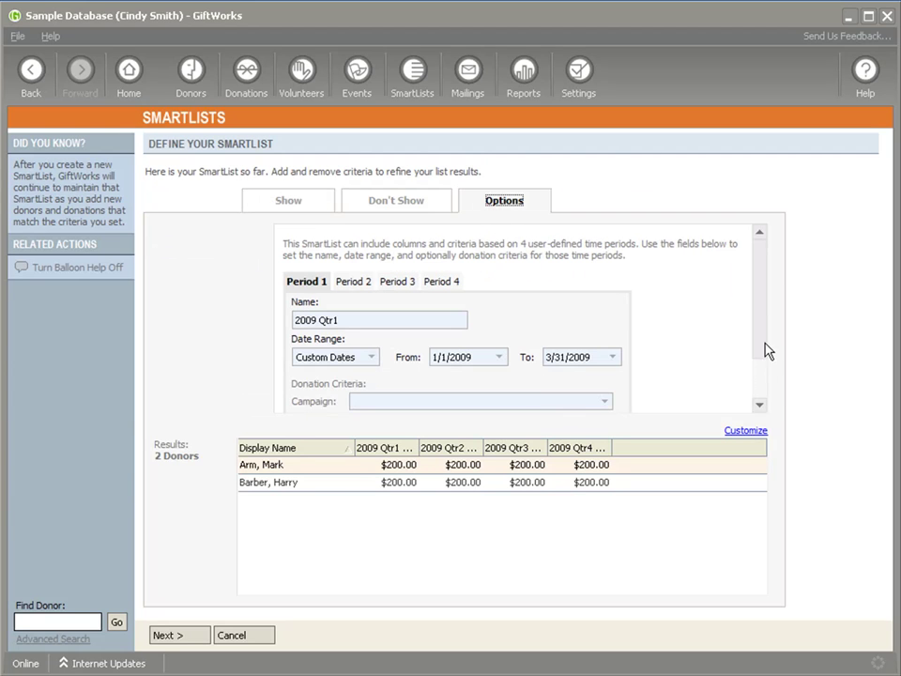
{"action": "left_click_drag", "start_coordinate": [765, 341], "coordinate": [762, 377]}
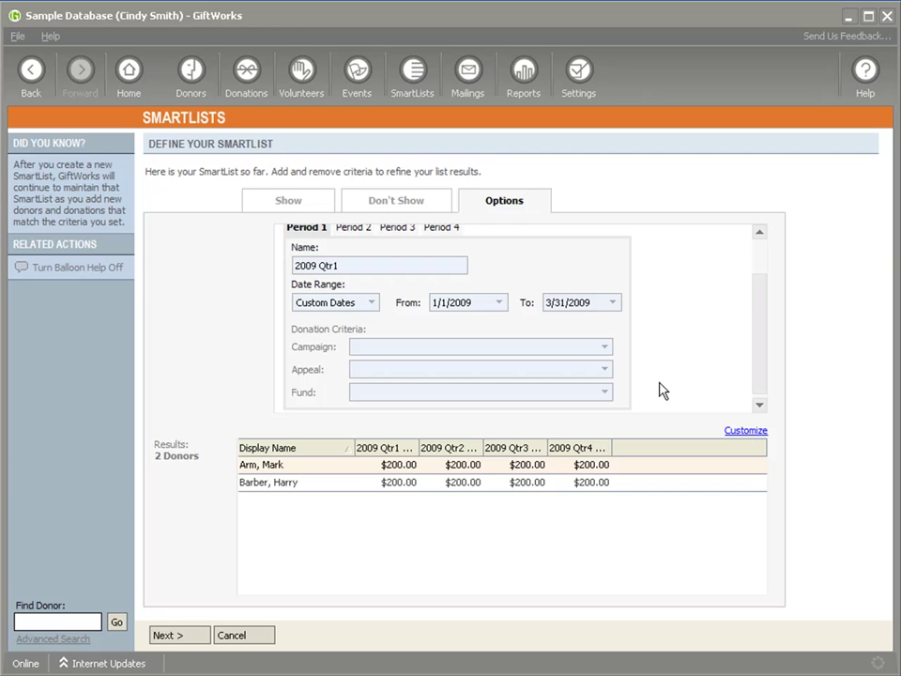
{"action": "left_click", "coordinate": [604, 346]}
{"action": "left_click", "coordinate": [604, 346]}
{"action": "left_click", "coordinate": [604, 369]}
{"action": "left_click", "coordinate": [603, 370]}
{"action": "left_click", "coordinate": [603, 394]}
{"action": "left_click", "coordinate": [604, 393]}
Reopen 2009 Qtr1's Campaign, Appeal and Fund lists, closing each unchanged.
{"action": "left_click", "coordinate": [604, 347]}
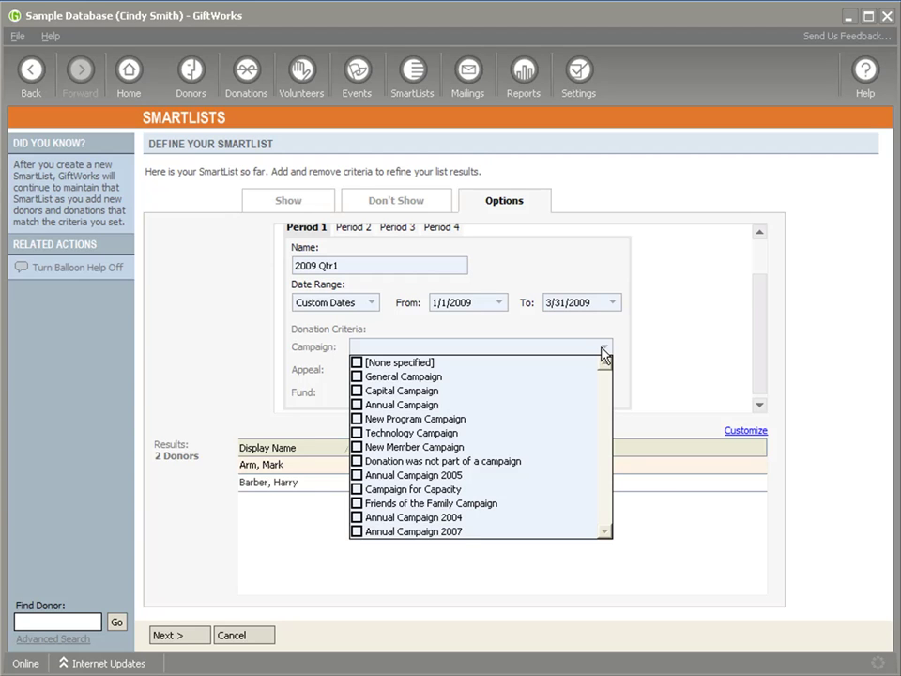
{"action": "left_click", "coordinate": [604, 349]}
{"action": "left_click", "coordinate": [603, 372]}
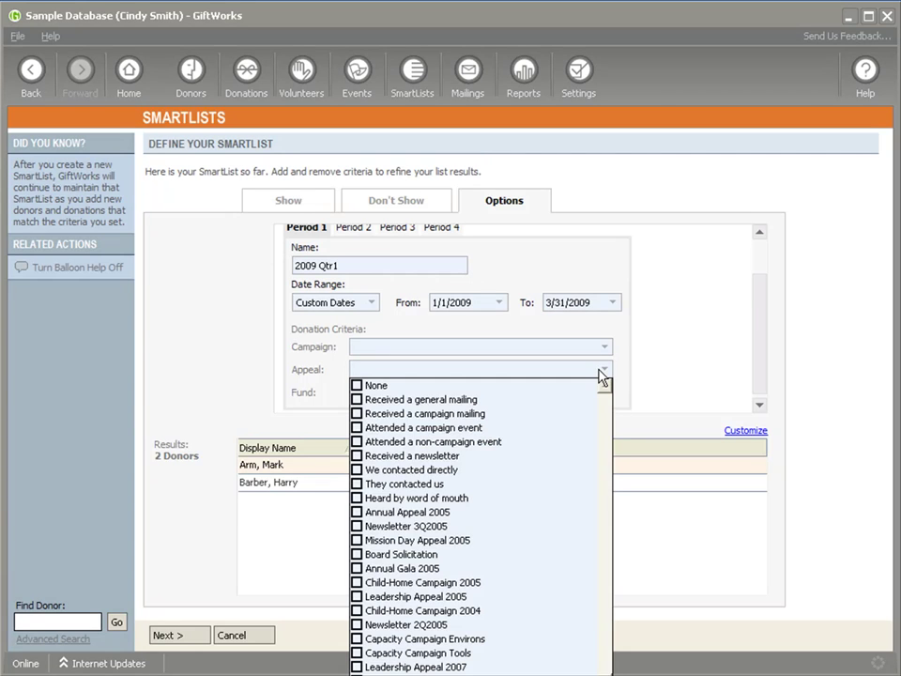
{"action": "left_click", "coordinate": [604, 391]}
{"action": "left_click", "coordinate": [604, 392]}
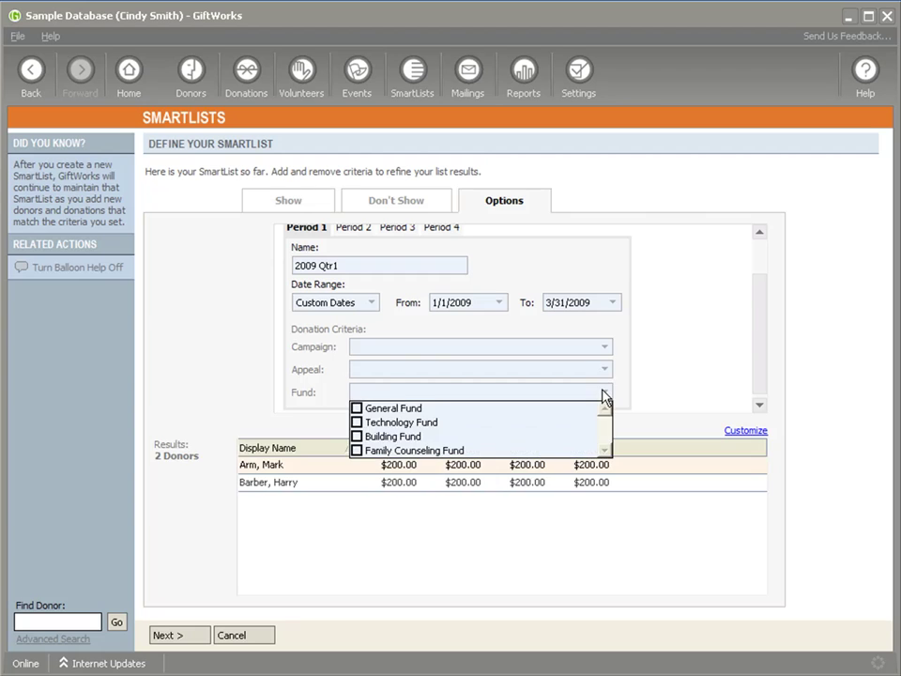
{"action": "left_click", "coordinate": [603, 391]}
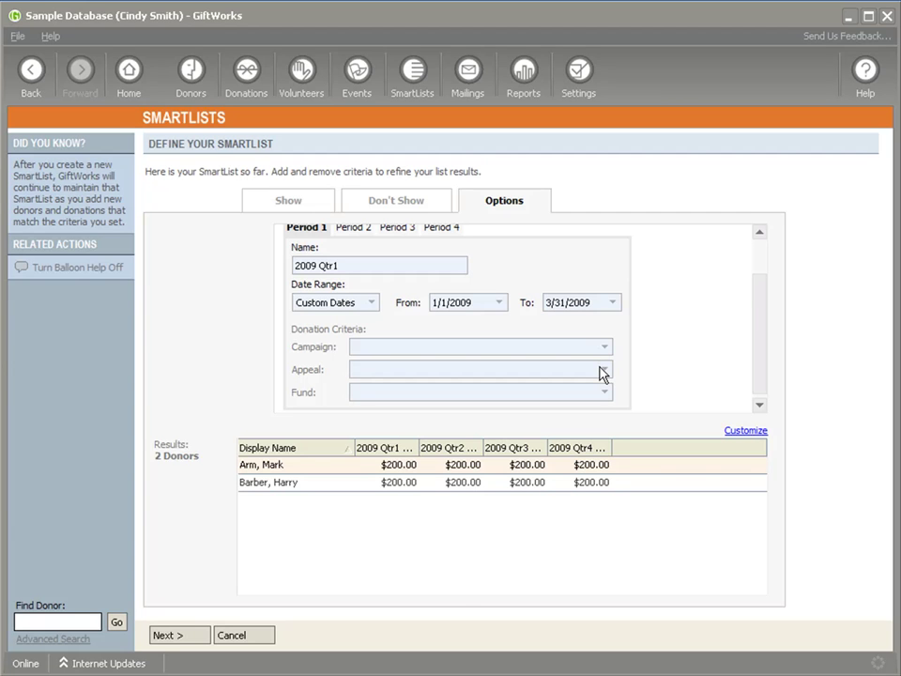
Restrict the 2009 Qtr1 and Qtr2 periods to Annual Campaign gifts.
{"action": "left_click", "coordinate": [602, 372]}
{"action": "left_click", "coordinate": [603, 372]}
{"action": "left_click", "coordinate": [600, 347]}
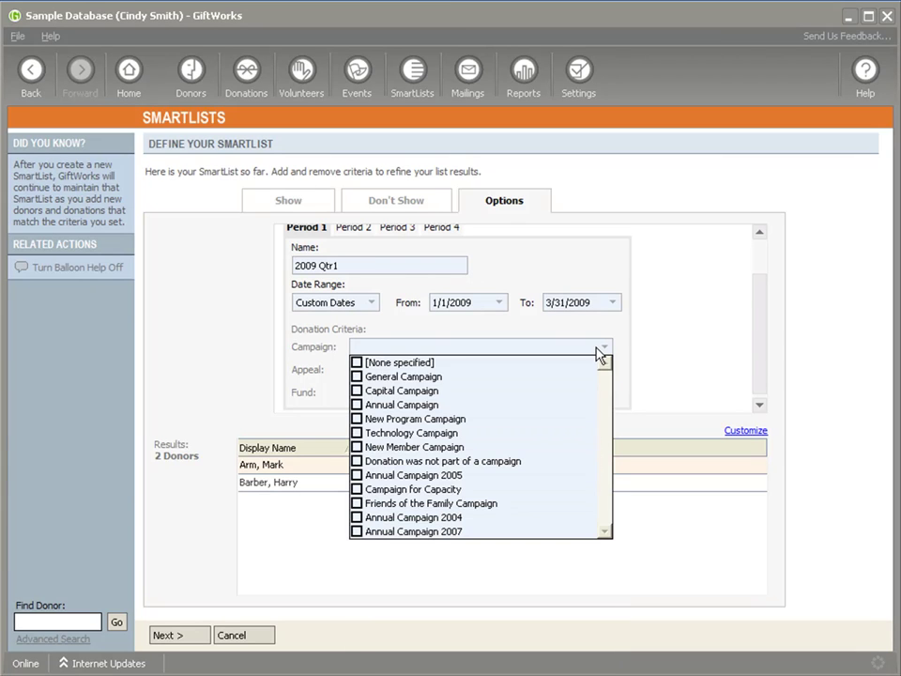
{"action": "left_click", "coordinate": [358, 406]}
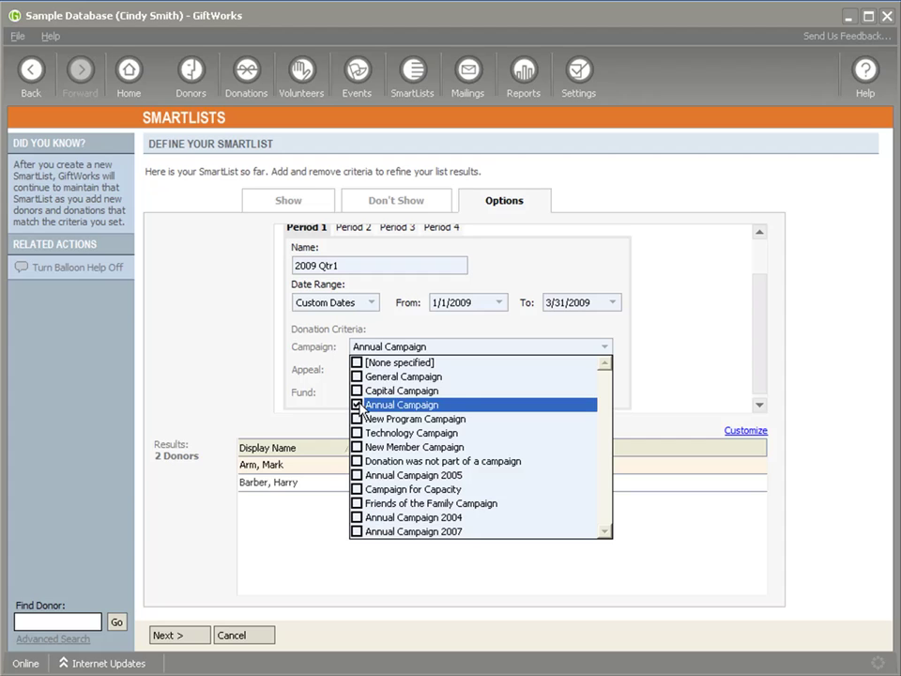
{"action": "left_click", "coordinate": [706, 344]}
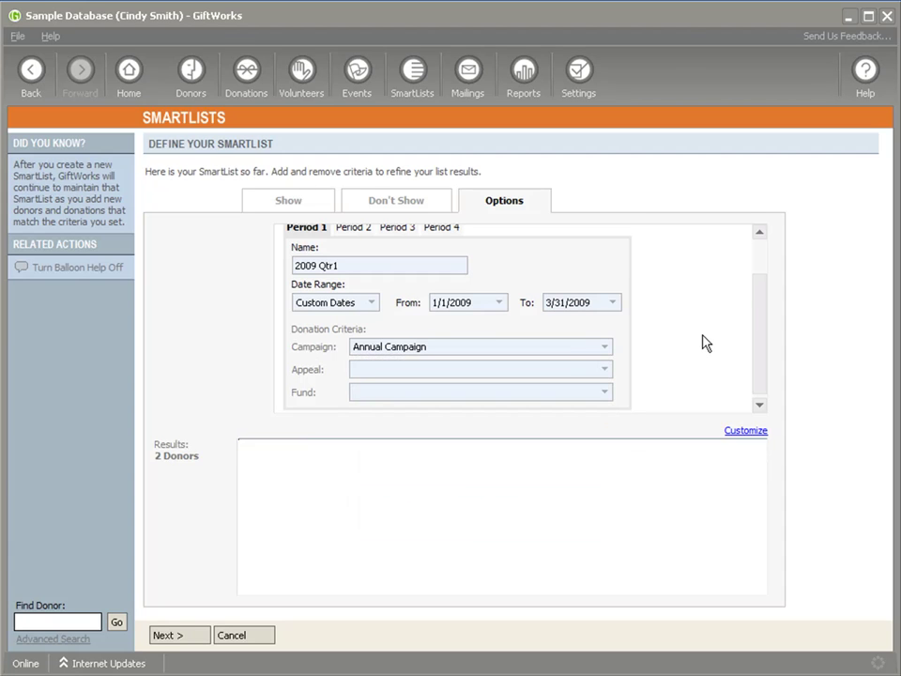
{"action": "left_click", "coordinate": [354, 231]}
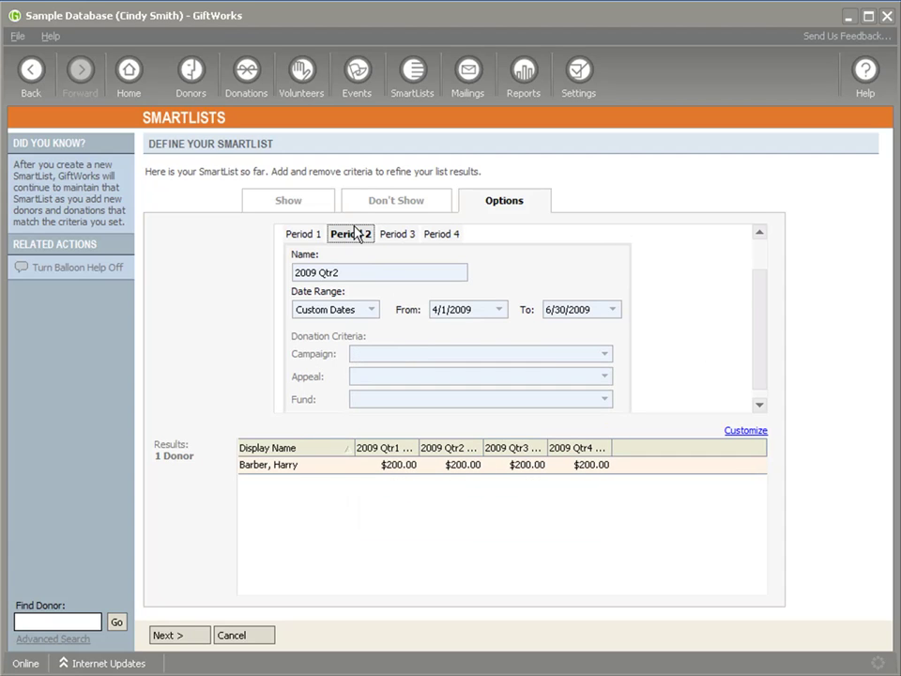
{"action": "left_click", "coordinate": [603, 354]}
{"action": "left_click", "coordinate": [356, 411]}
{"action": "left_click", "coordinate": [655, 387]}
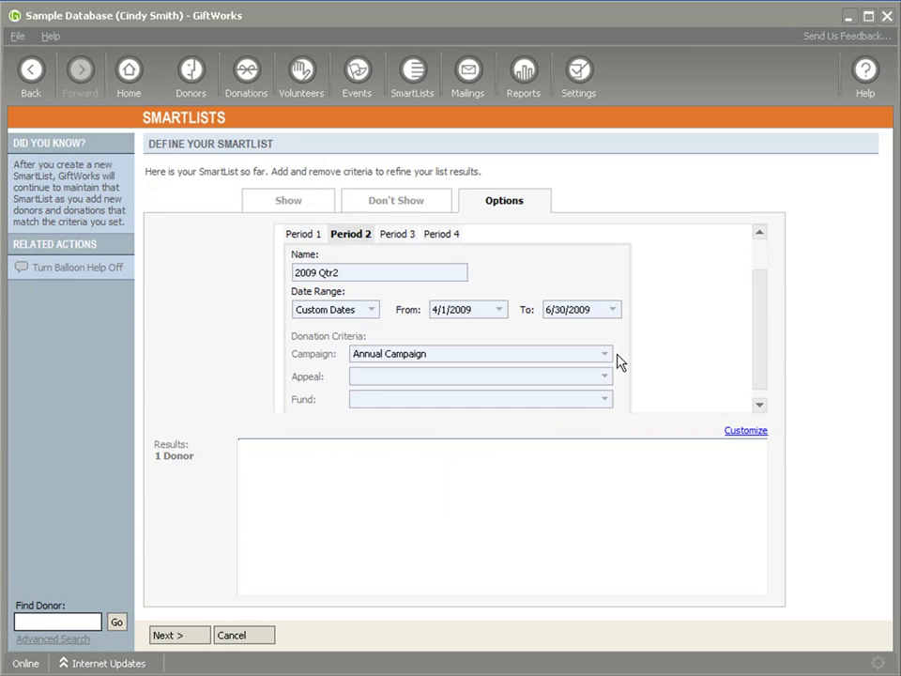
Restrict 2009 Qtr3 and Qtr4 to Annual Campaign gifts, leaving one donor.
{"action": "left_click", "coordinate": [406, 236]}
{"action": "left_click", "coordinate": [606, 355]}
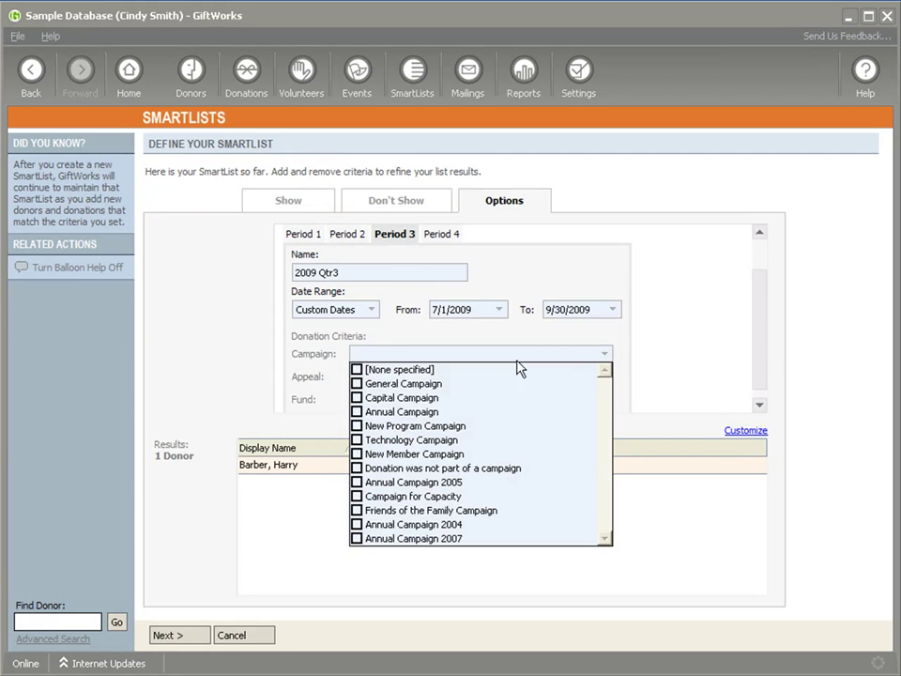
{"action": "left_click", "coordinate": [356, 411]}
{"action": "left_click", "coordinate": [685, 324]}
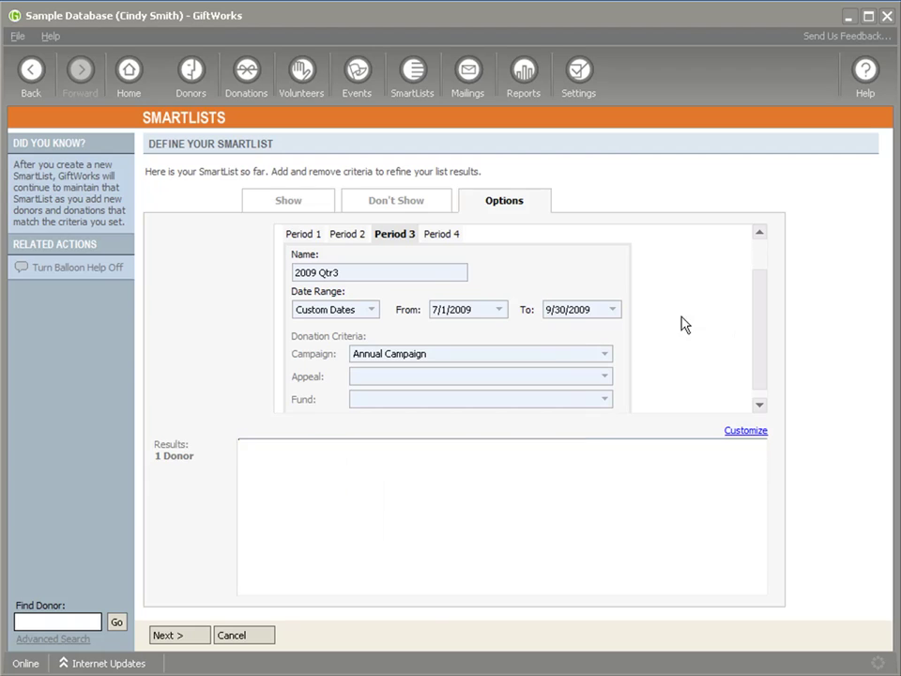
{"action": "left_click", "coordinate": [447, 235]}
{"action": "left_click", "coordinate": [605, 357]}
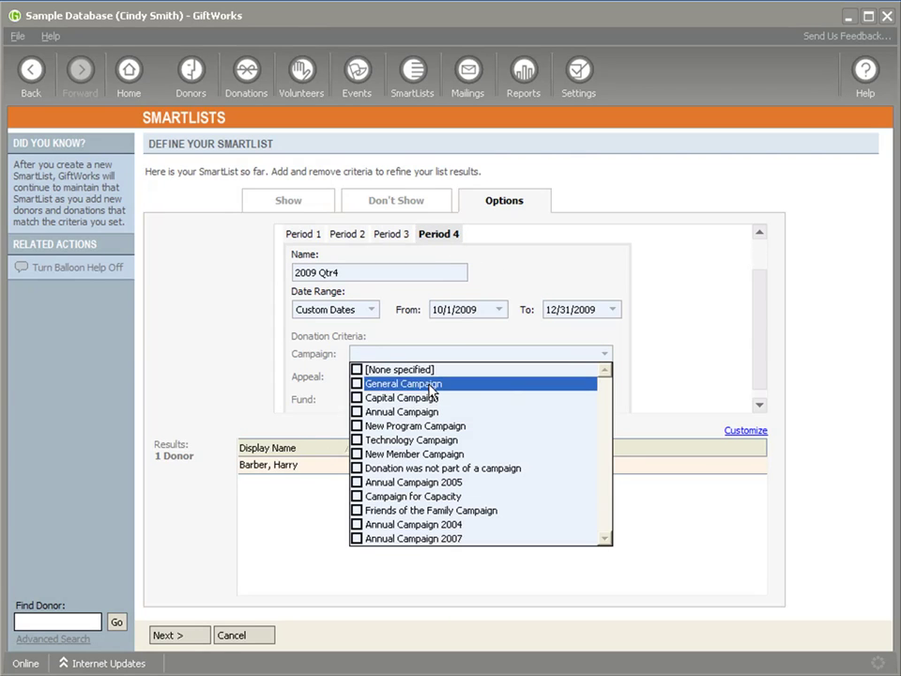
{"action": "left_click", "coordinate": [356, 411]}
{"action": "left_click", "coordinate": [694, 335]}
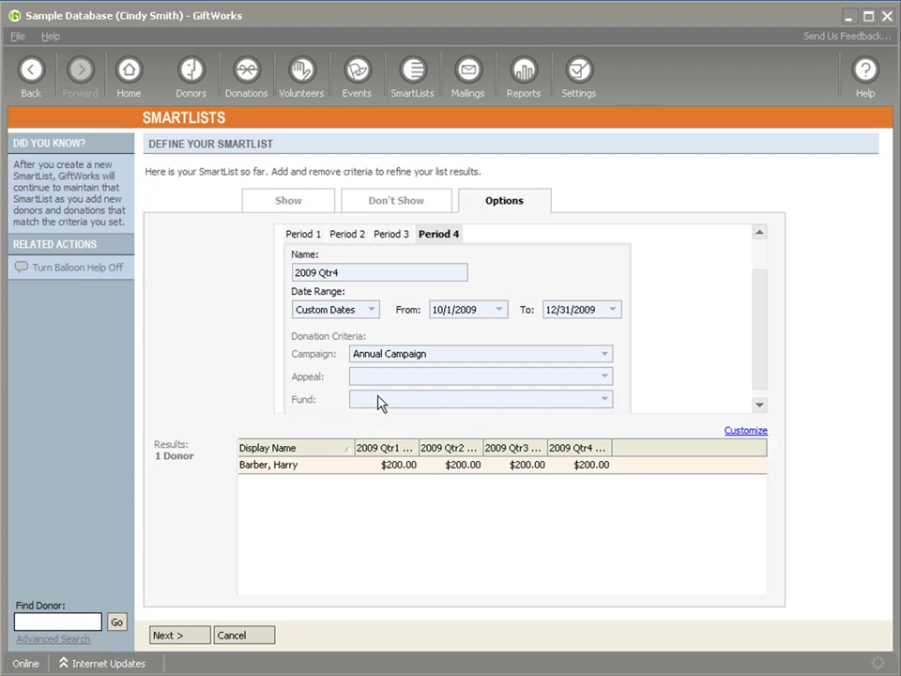
Replace 'Untitled' with the list name '2009 Qtrly Giving' and save the SmartList.
{"action": "left_click", "coordinate": [183, 641]}
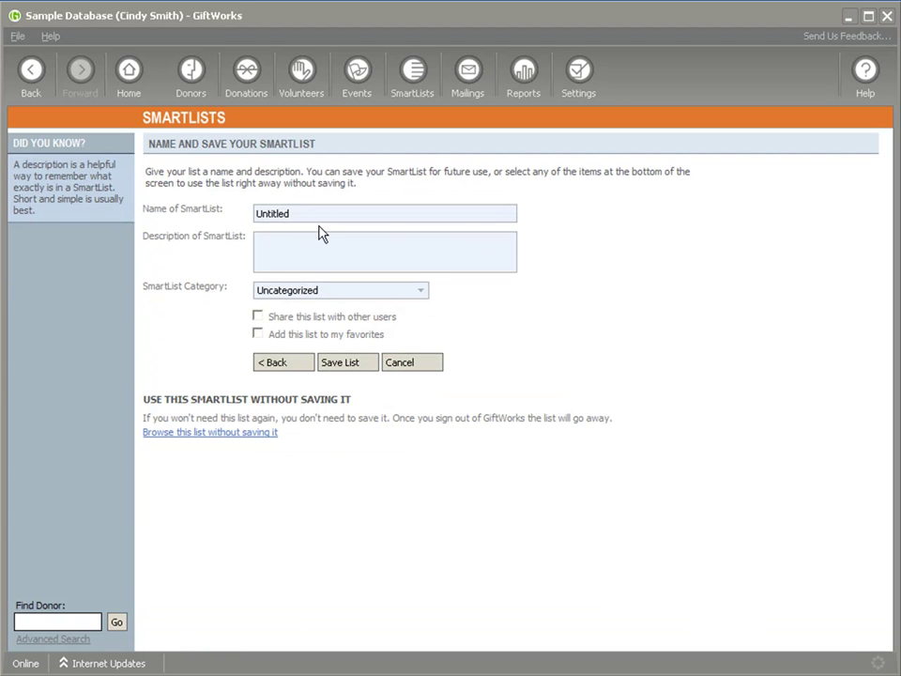
{"action": "left_click_drag", "start_coordinate": [318, 220], "coordinate": [256, 215]}
{"action": "type", "text": "Qrt"}
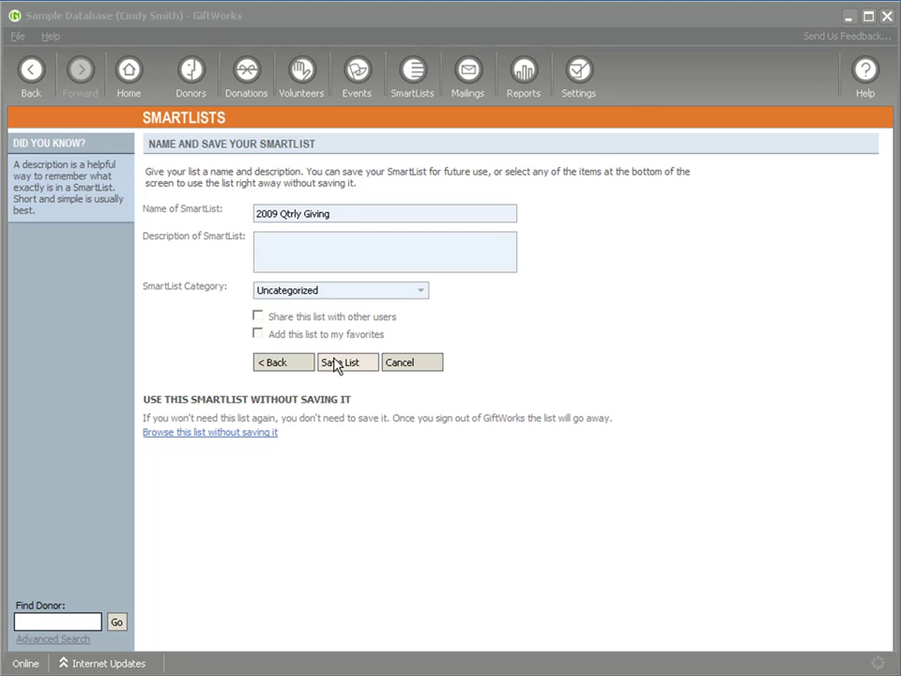
{"action": "left_click", "coordinate": [338, 364]}
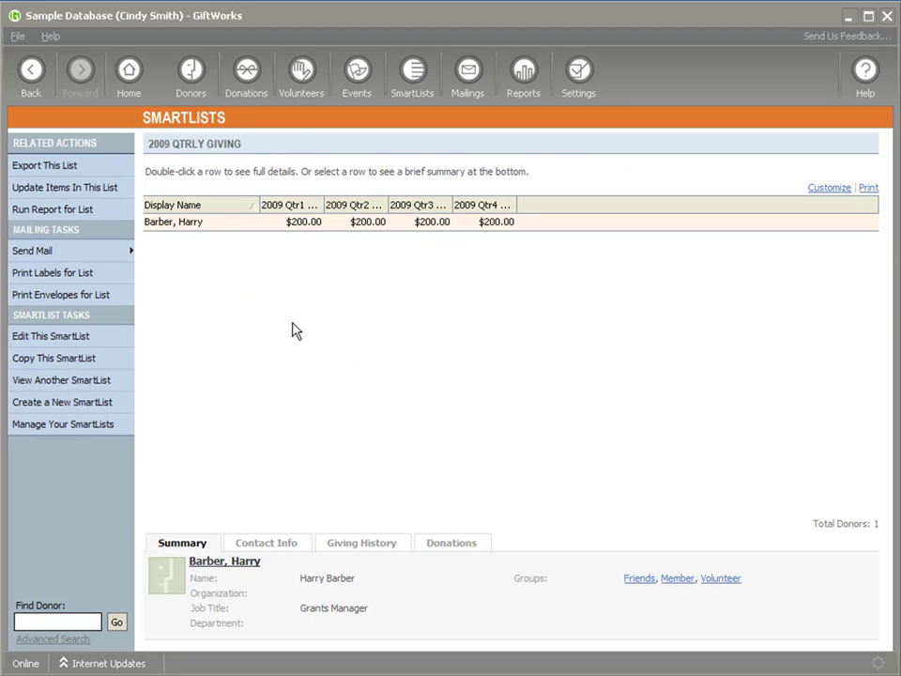
Open the remaining qualifying donor's record and view their donation history.
{"action": "double_click", "coordinate": [181, 224]}
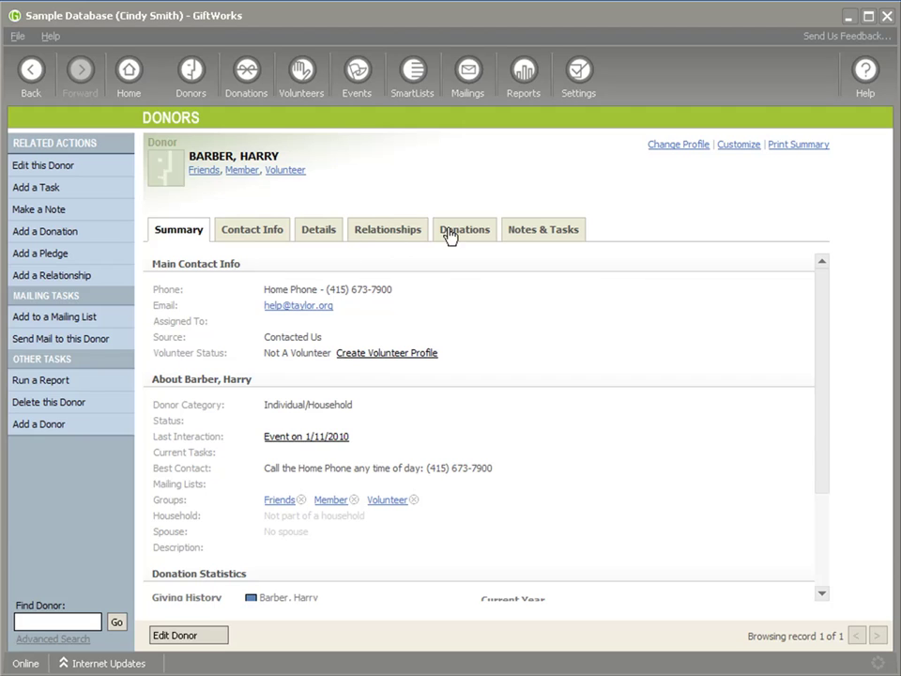
{"action": "left_click", "coordinate": [452, 233]}
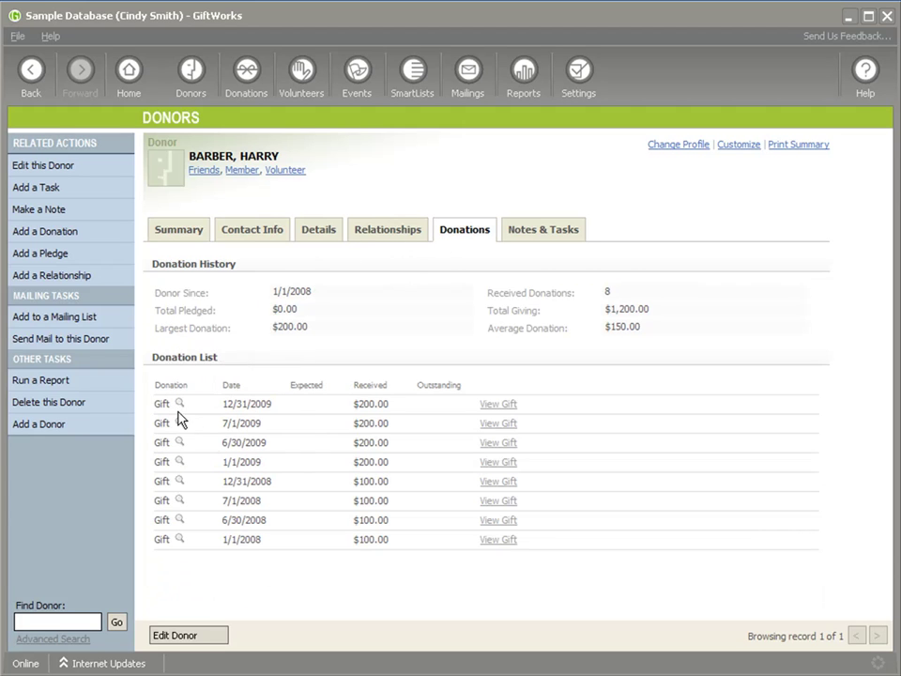
{"action": "mouse_move", "coordinate": [181, 424]}
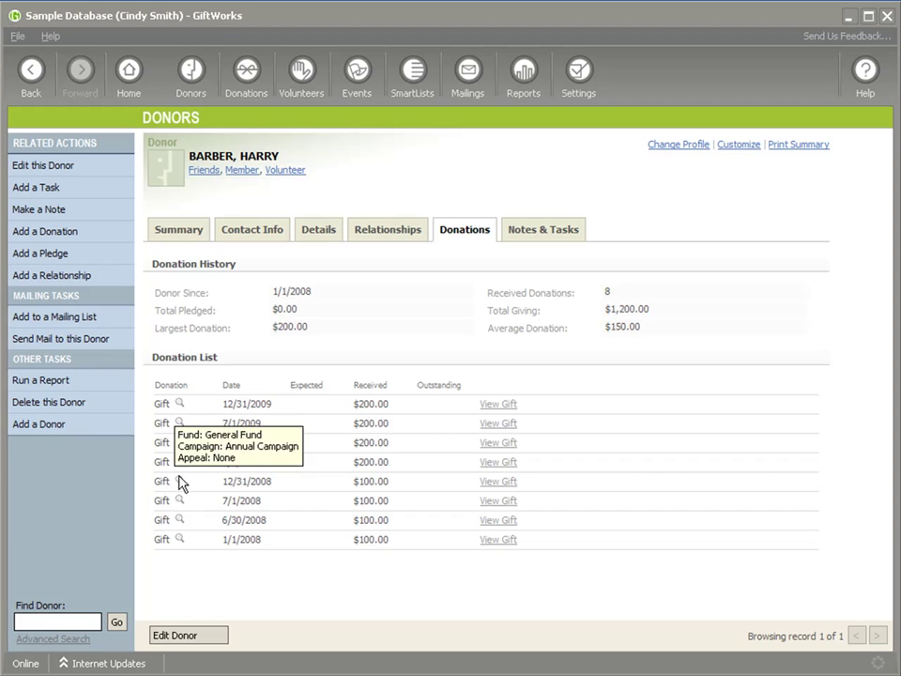
Find the dropped donor by name and show their donation history of 8 gifts totaling $1,200.00.
{"action": "left_click", "coordinate": [35, 624]}
{"action": "type", "text": "arm"}
{"action": "key", "text": "Return"}
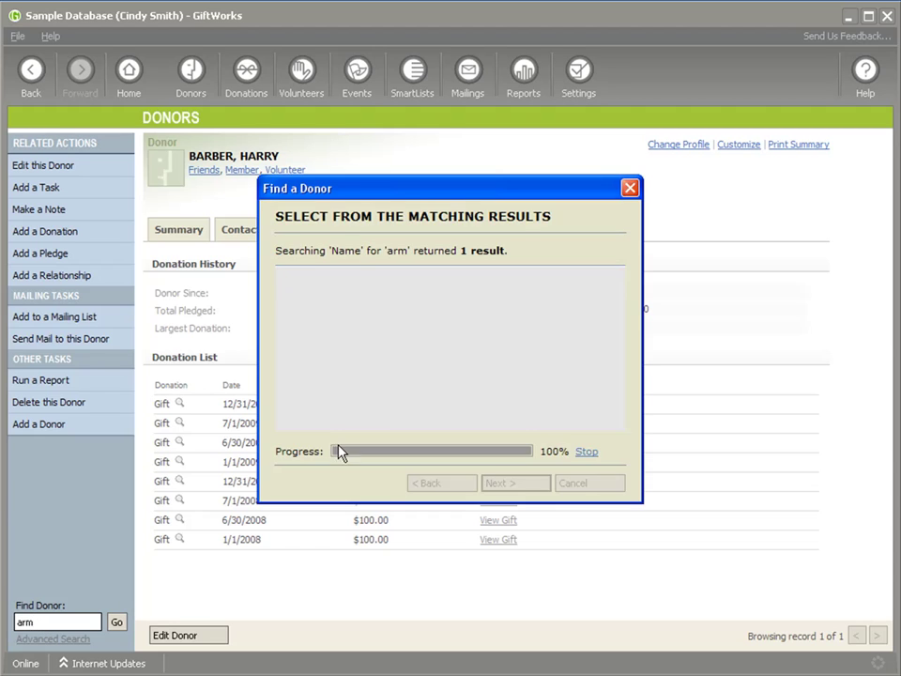
{"action": "double_click", "coordinate": [349, 297]}
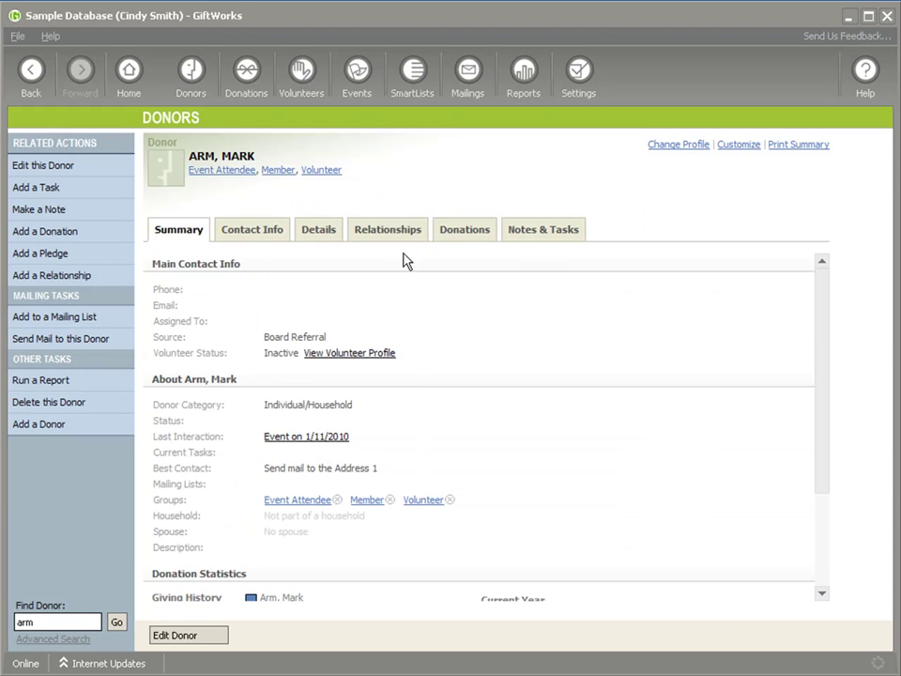
{"action": "left_click", "coordinate": [461, 235]}
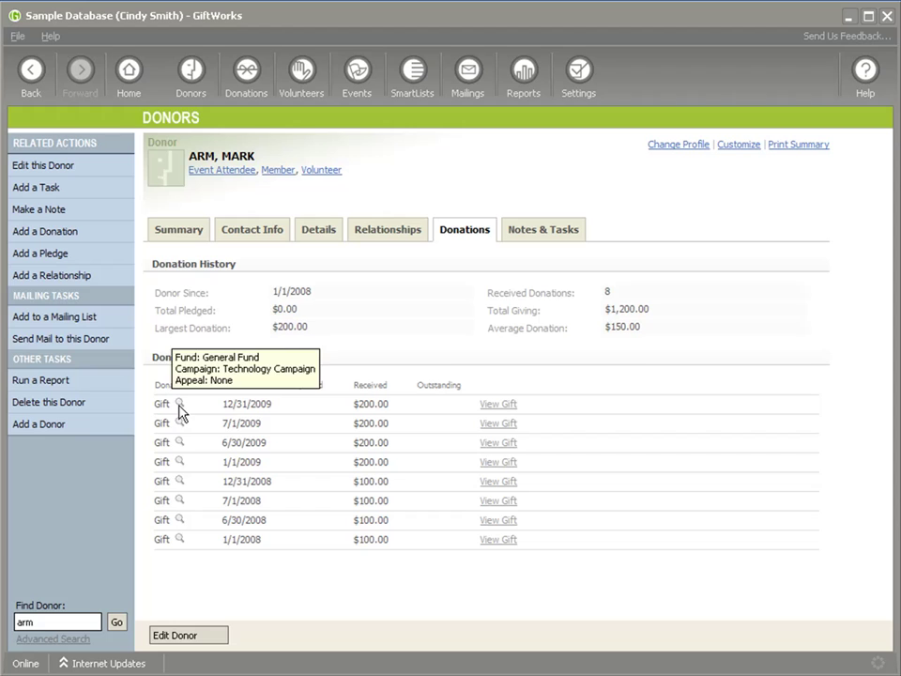